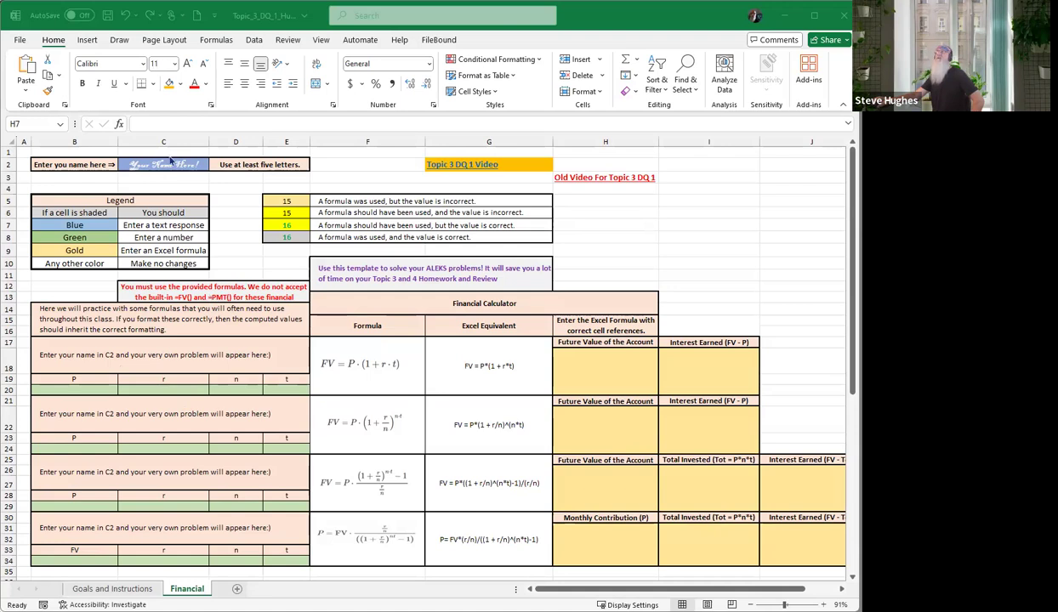
Enter a name in cell C2 to generate the four personalised financial problems
{"action": "key", "text": "alt+Tab"}
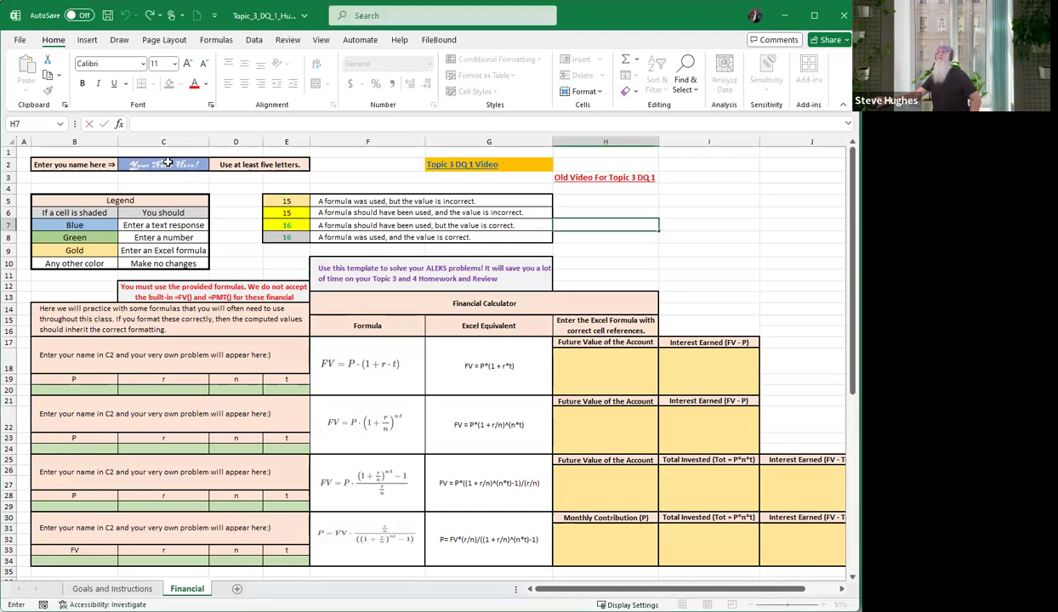
{"action": "left_click", "coordinate": [168, 164]}
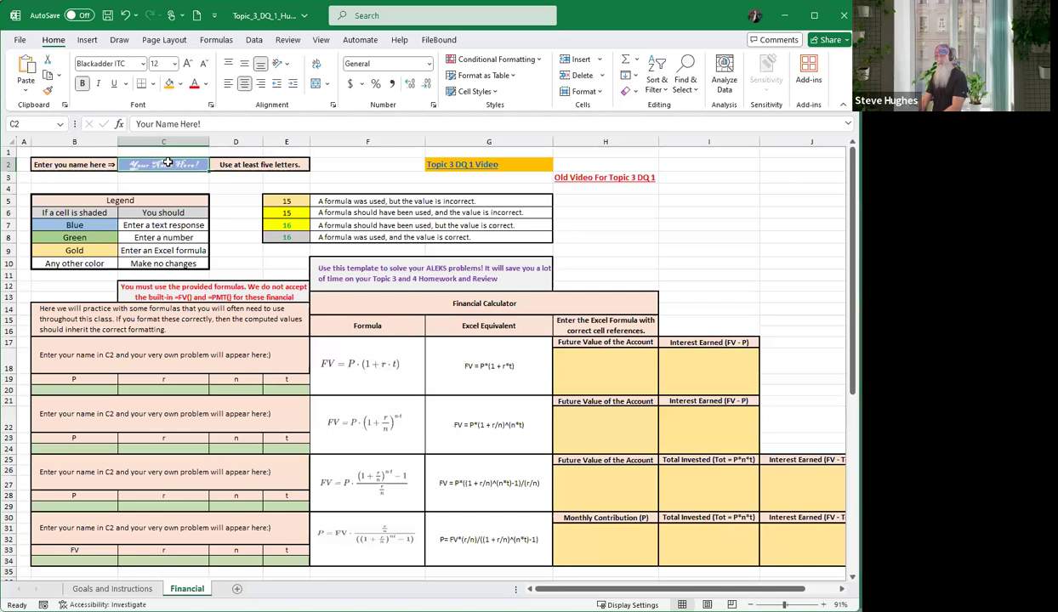
{"action": "type", "text": "Mat"}
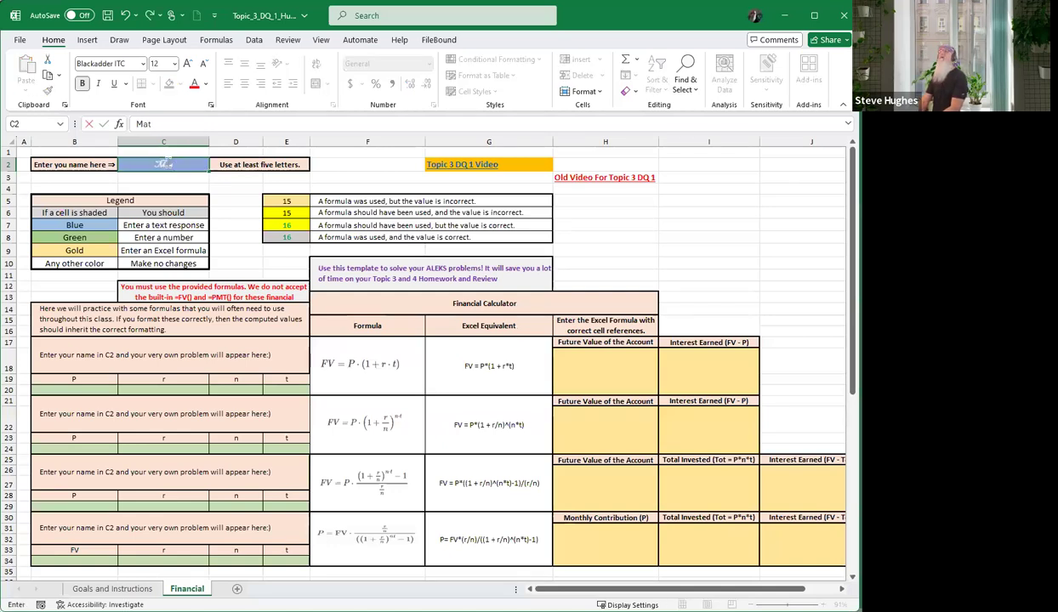
{"action": "type", "text": "h Whisperer"}
{"action": "key", "text": "Return"}
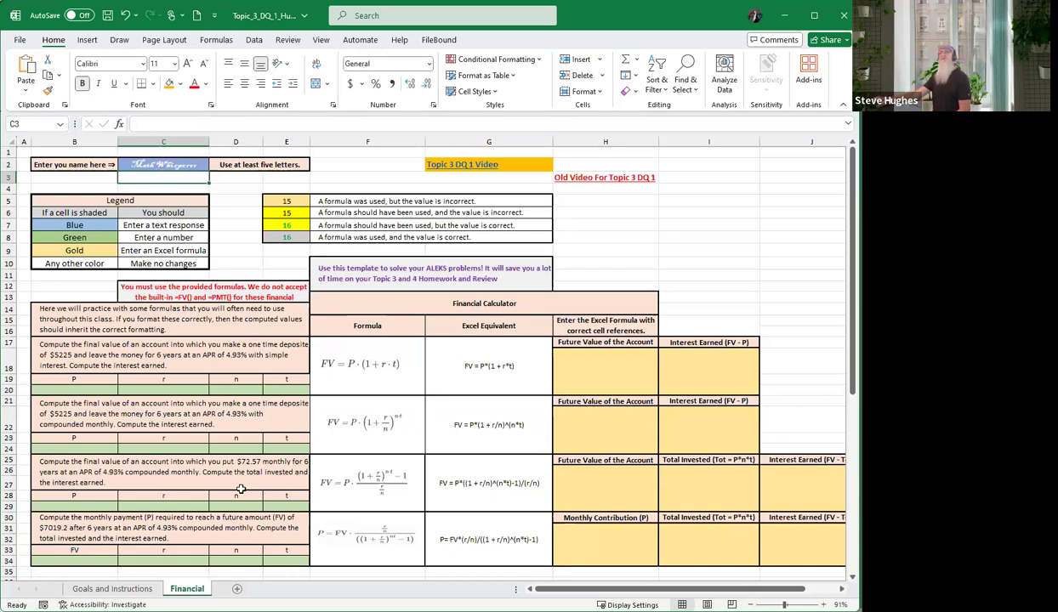
Fill B34:E34 with FV 7,019.2, rate .0493, 12 periods per year and 6 years
{"action": "left_click", "coordinate": [69, 389]}
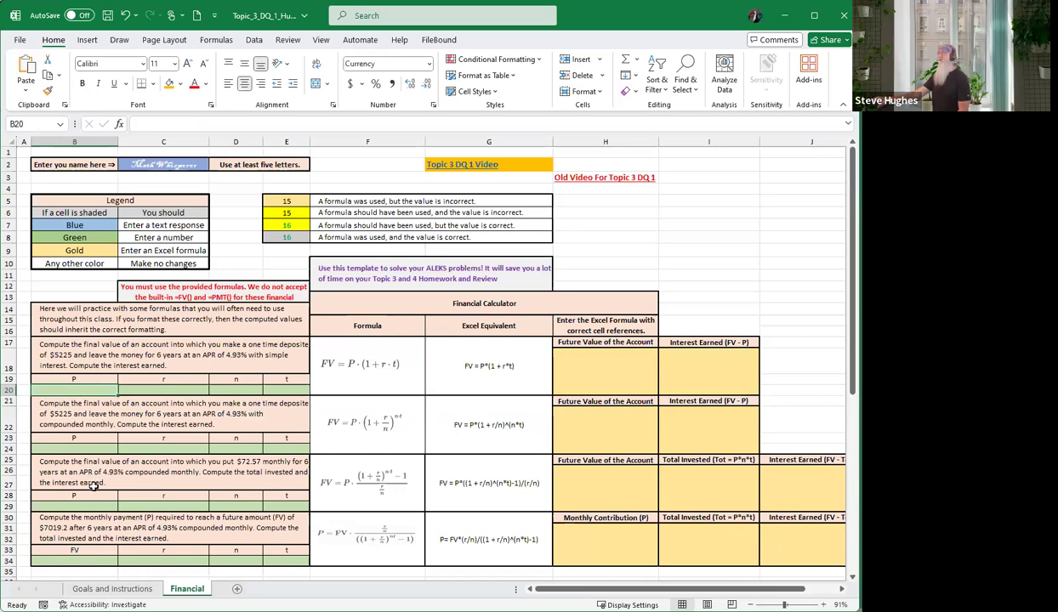
{"action": "left_click", "coordinate": [75, 561]}
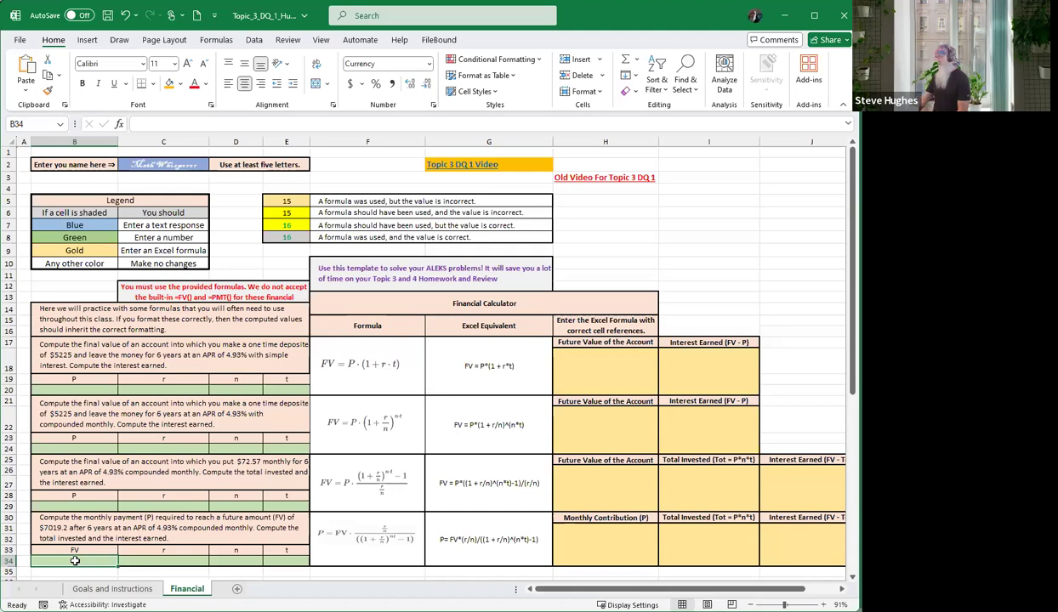
{"action": "type", "text": "7,0"}
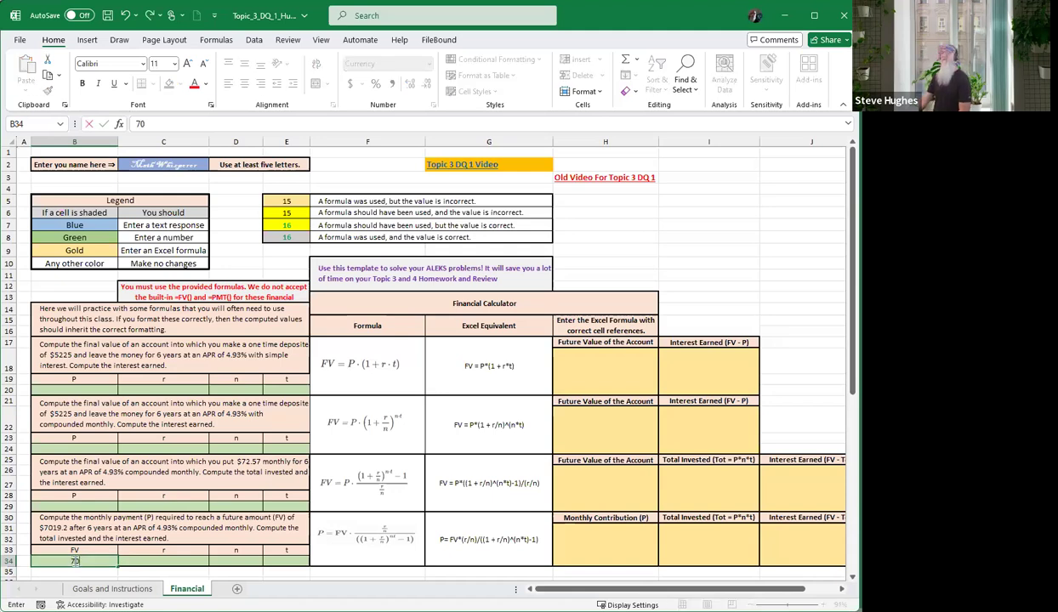
{"action": "type", "text": "19"}
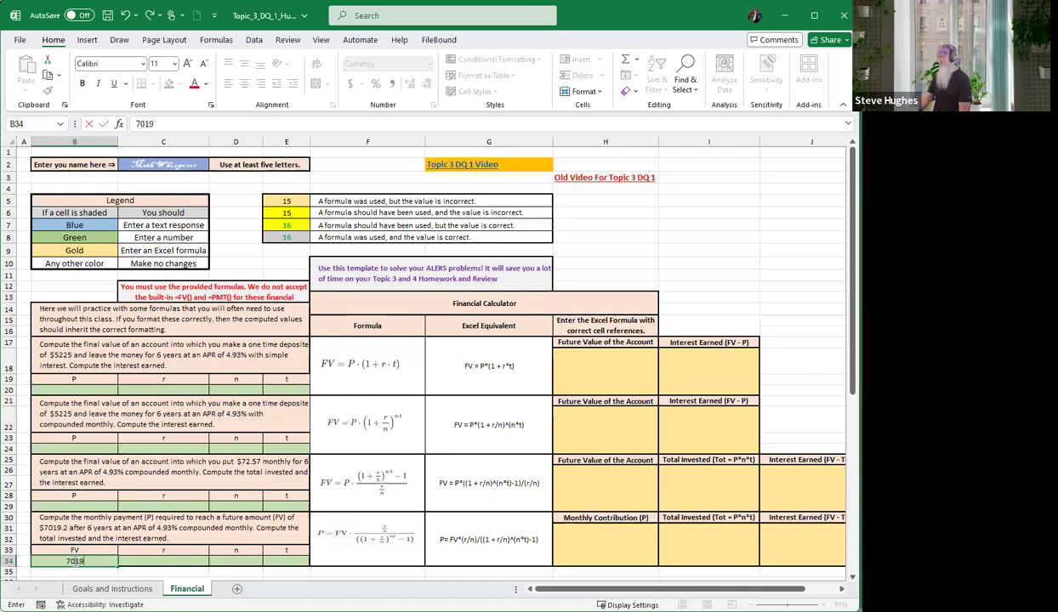
{"action": "type", "text": "."}
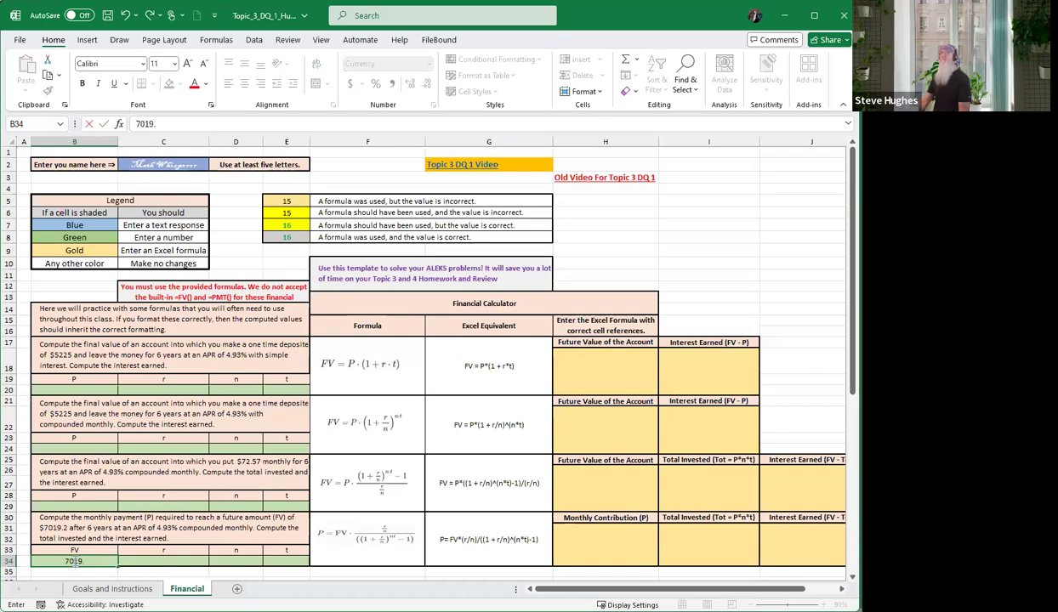
{"action": "type", "text": "20"}
{"action": "key", "text": "Tab"}
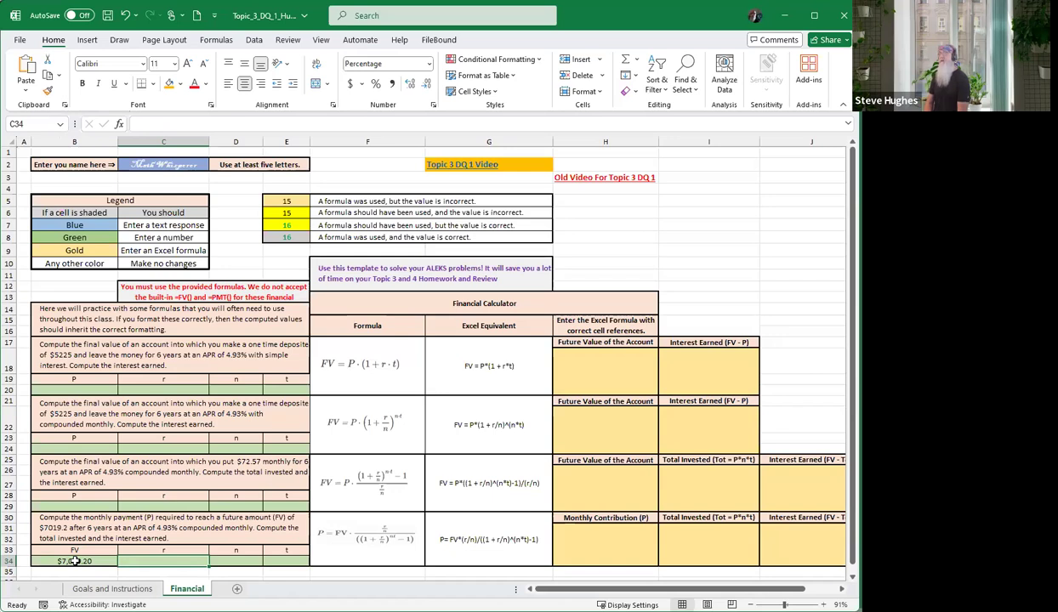
{"action": "type", "text": ".0"}
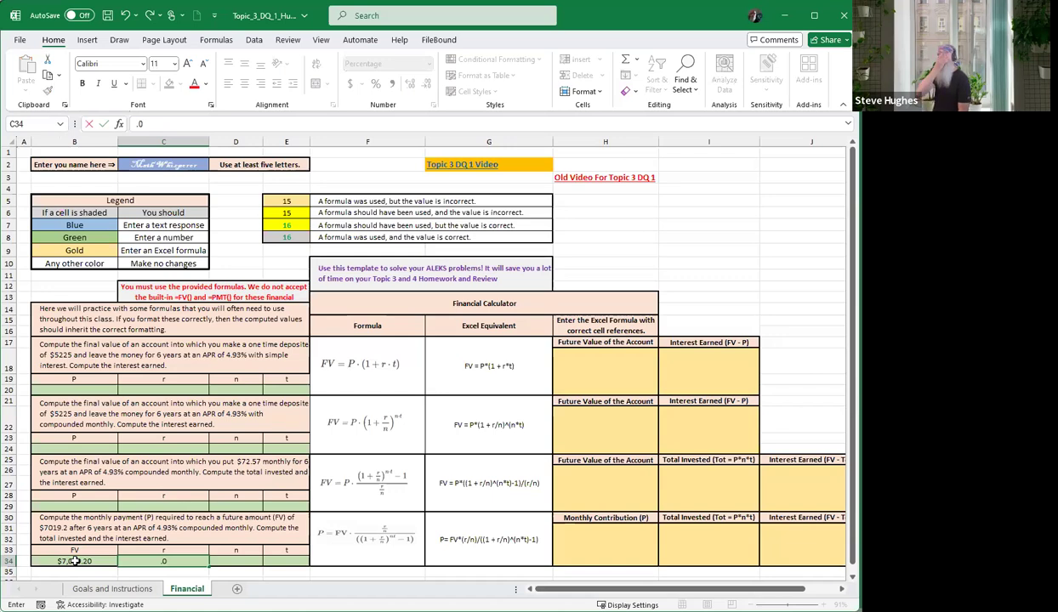
{"action": "type", "text": "493"}
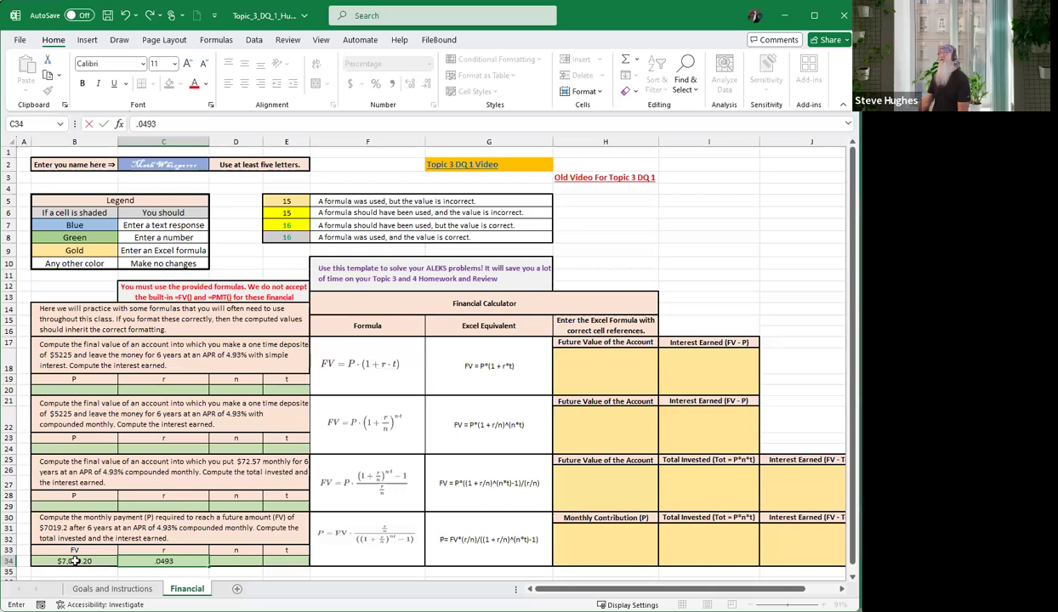
{"action": "key", "text": "Tab"}
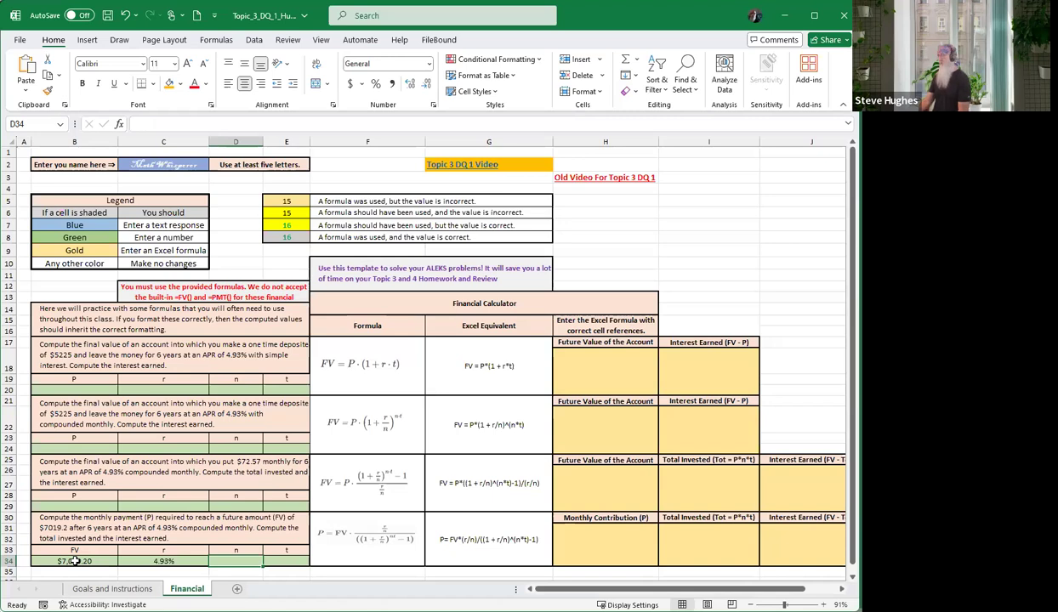
{"action": "type", "text": "12"}
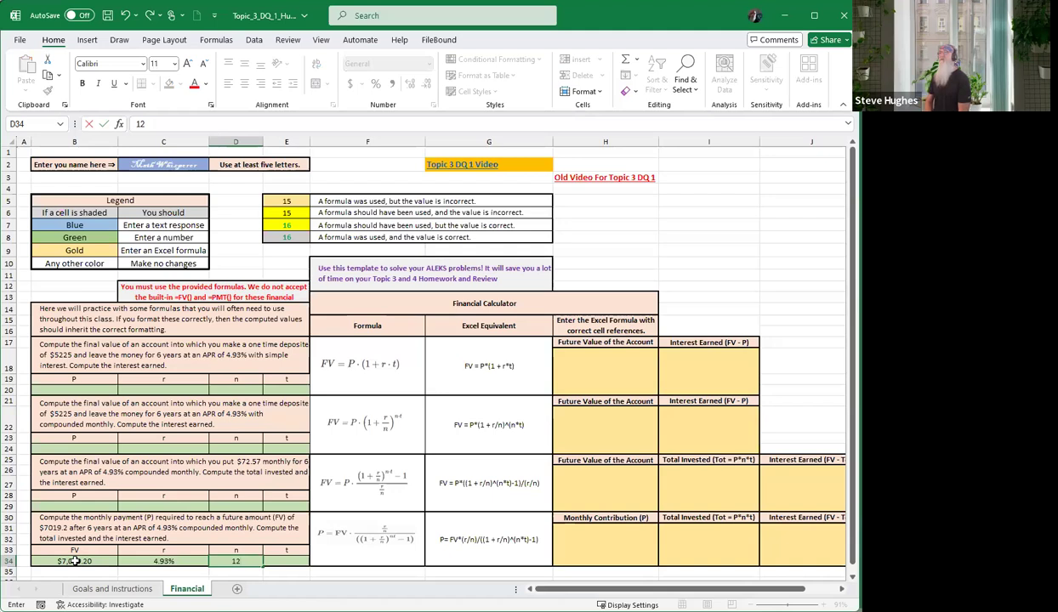
{"action": "key", "text": "Tab"}
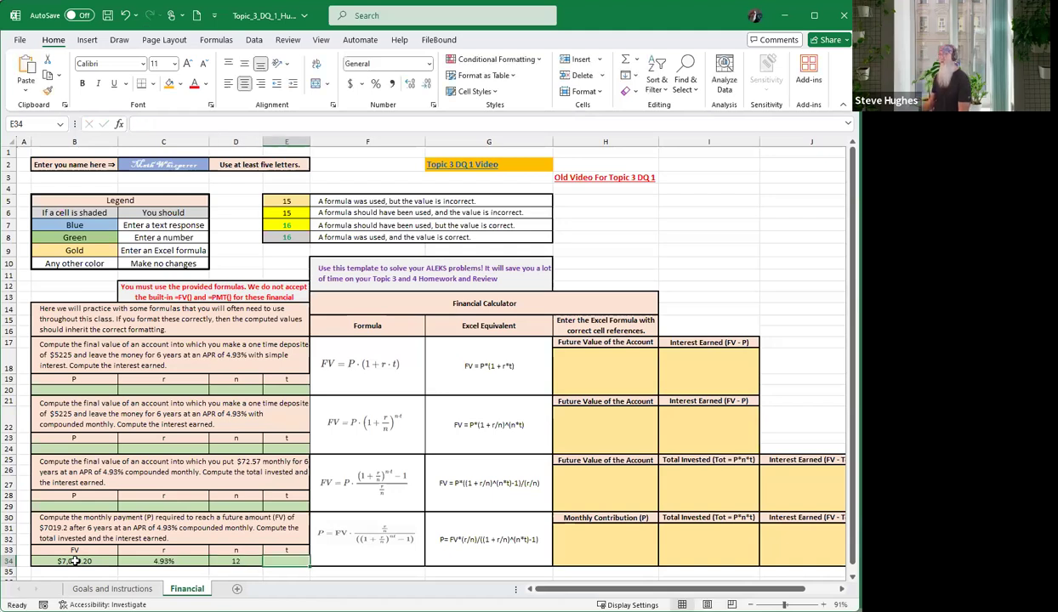
{"action": "type", "text": "6"}
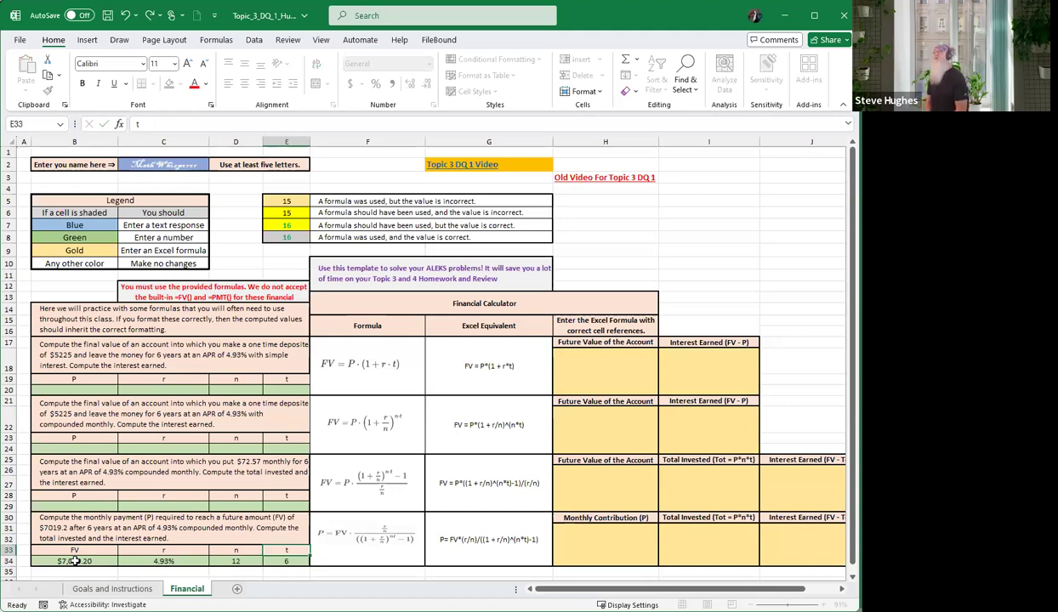
Commit 6 years in E34 and select the Monthly Contribution cell H31
{"action": "key", "text": "Return"}
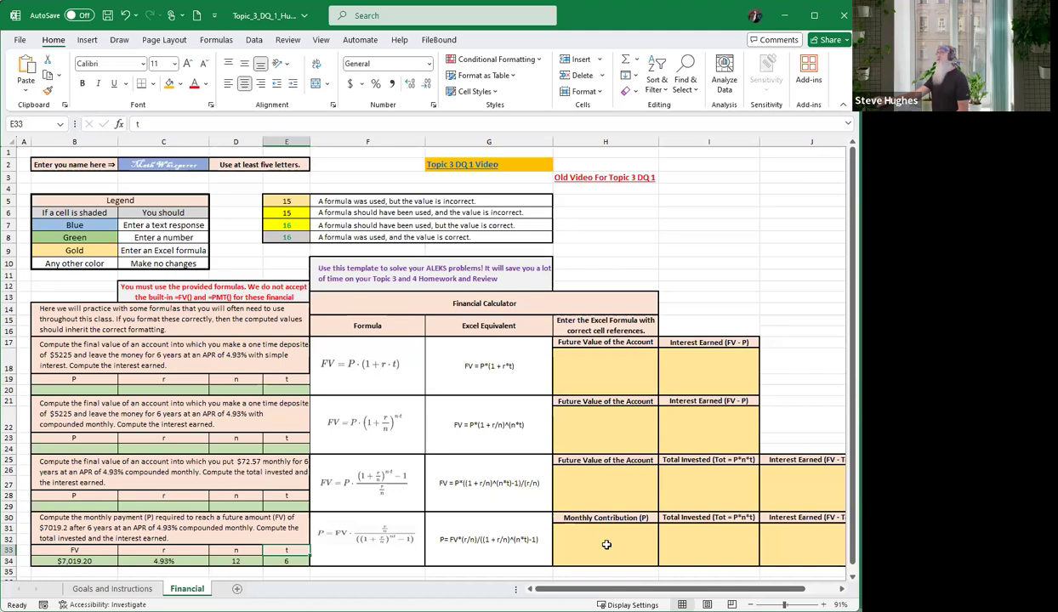
{"action": "left_click", "coordinate": [606, 542]}
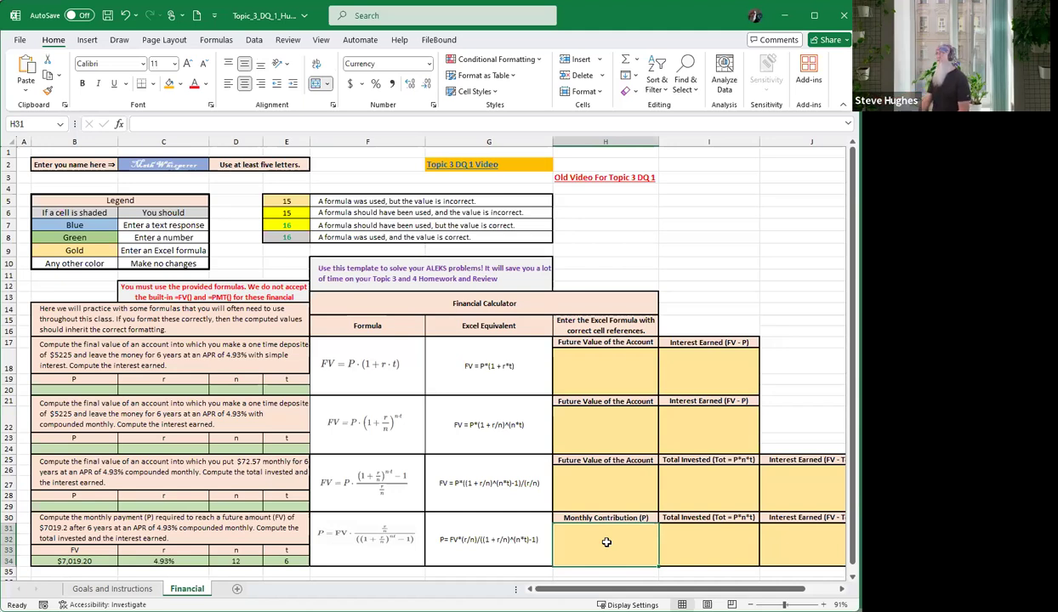
Begin the H31 payment formula as =B34*(C34/D34)/((1+C34/D34)
{"action": "type", "text": "="}
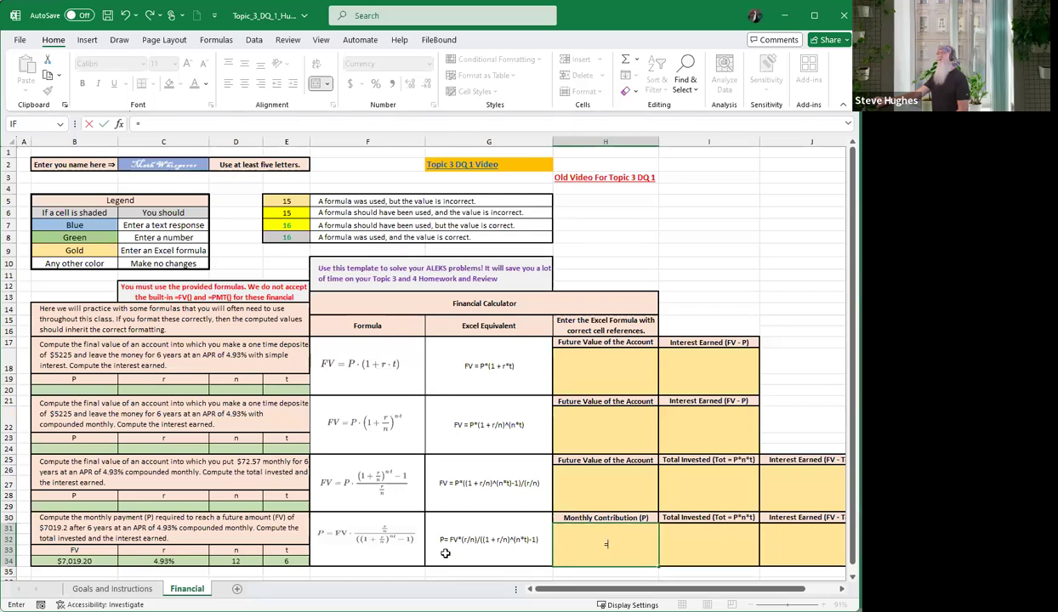
{"action": "left_click", "coordinate": [64, 561]}
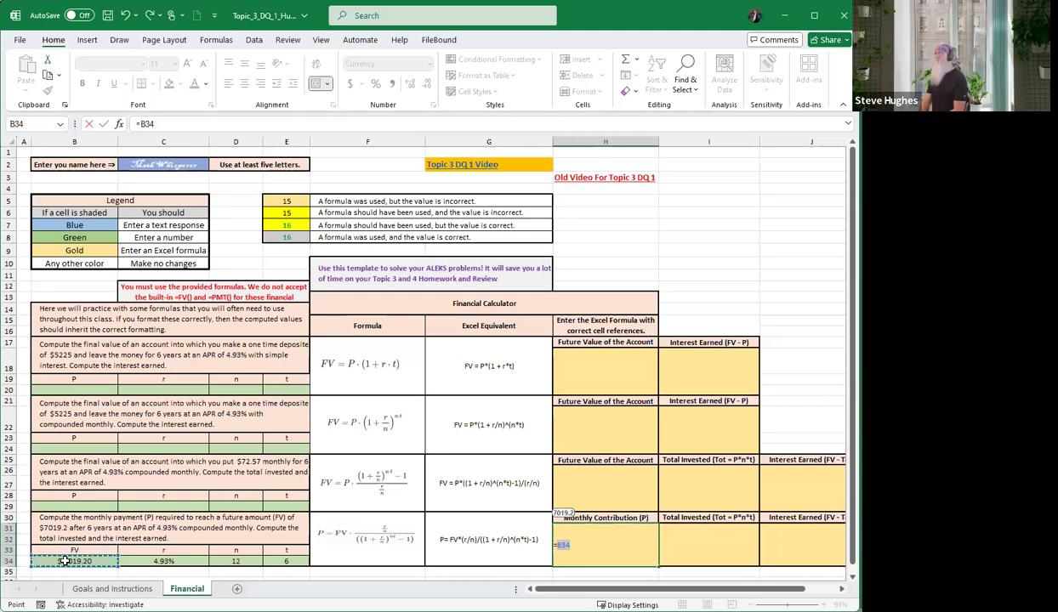
{"action": "type", "text": "*"}
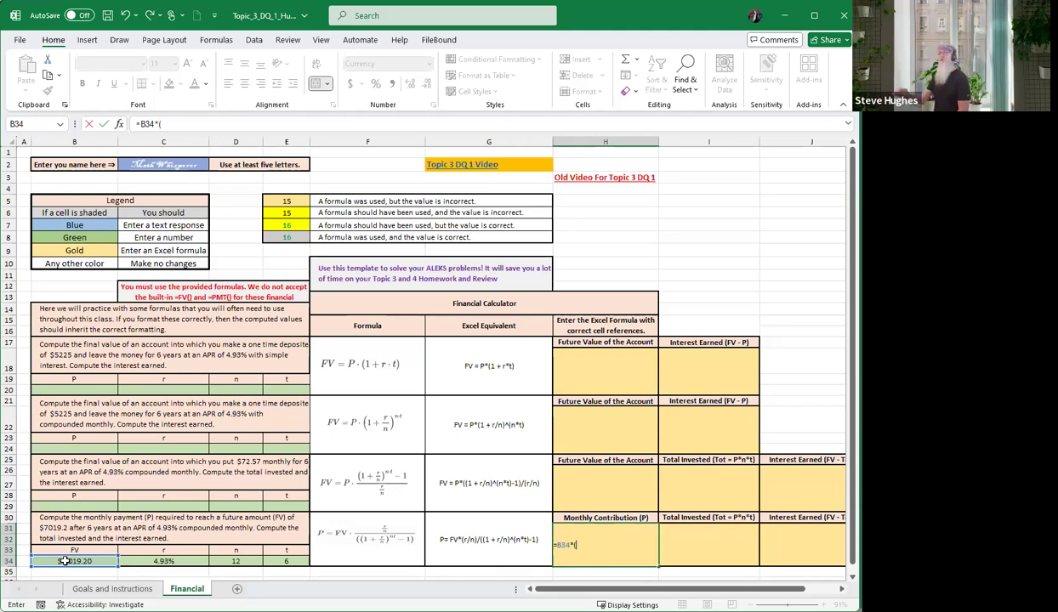
{"action": "left_click", "coordinate": [168, 557]}
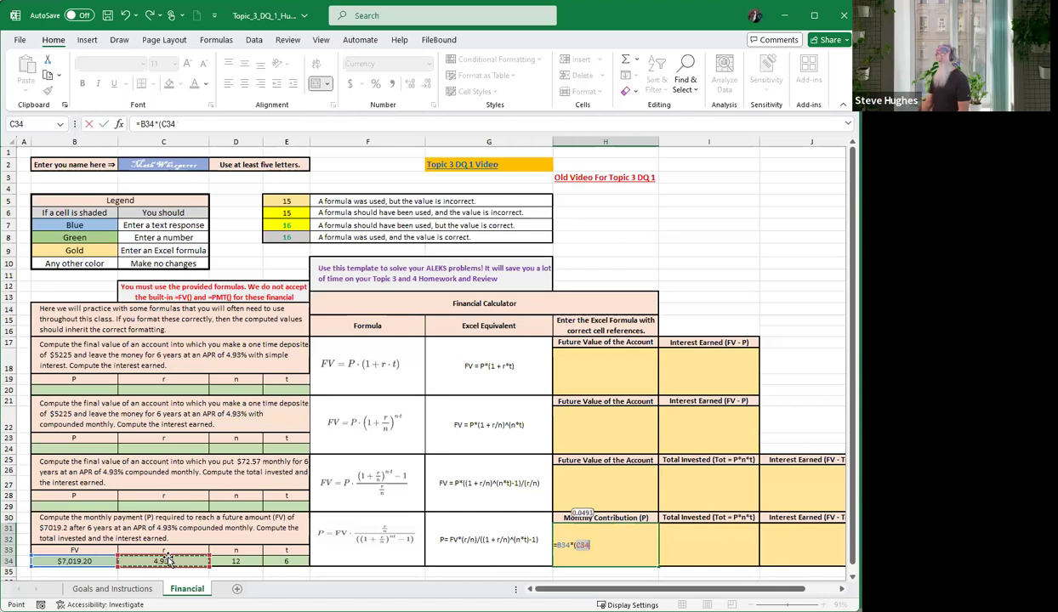
{"action": "type", "text": "/"}
{"action": "left_click", "coordinate": [245, 563]}
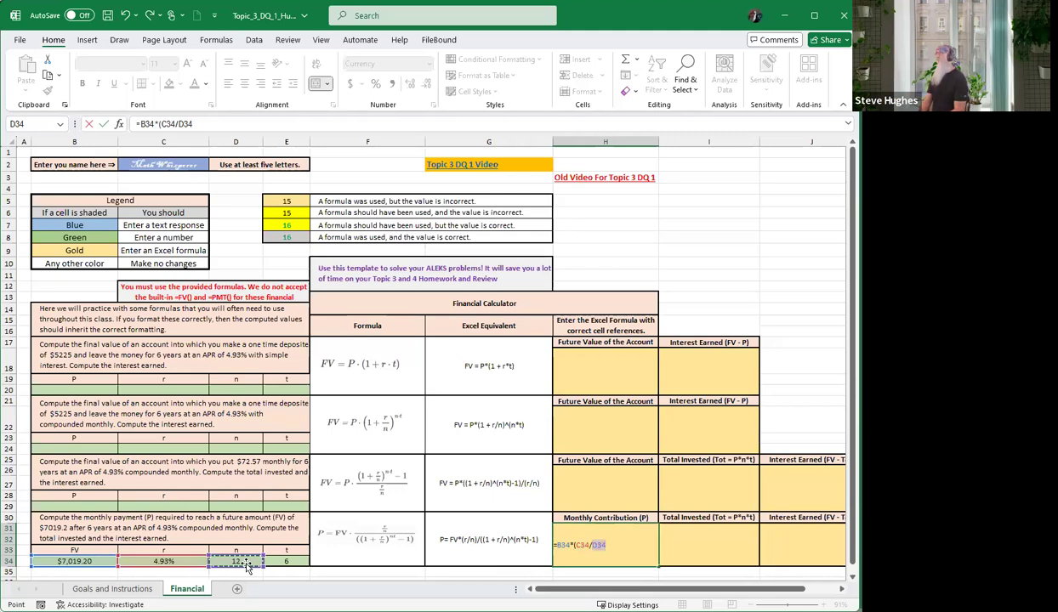
{"action": "type", "text": ")"}
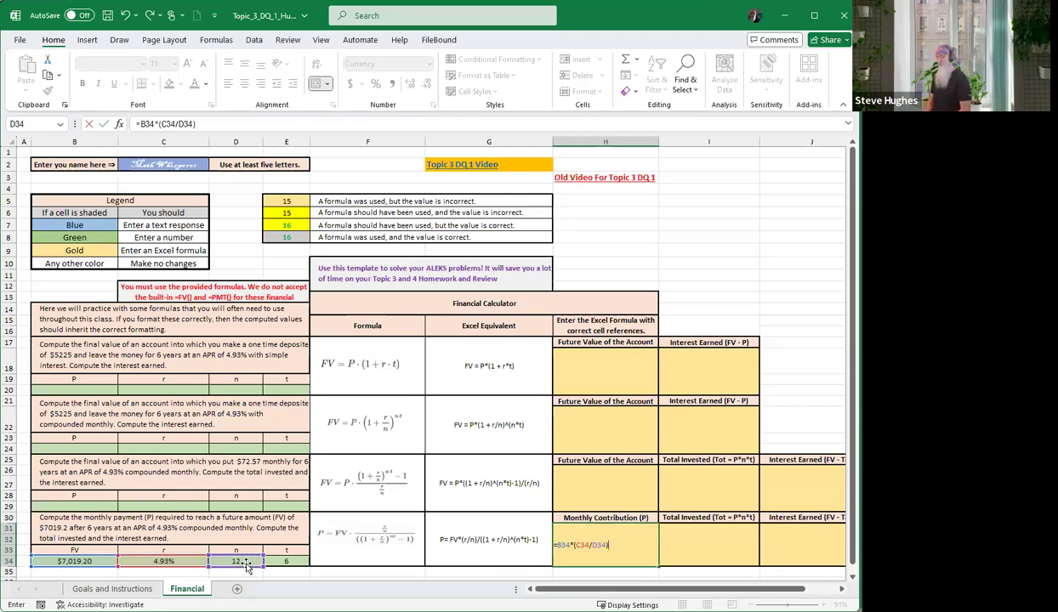
{"action": "type", "text": "/"}
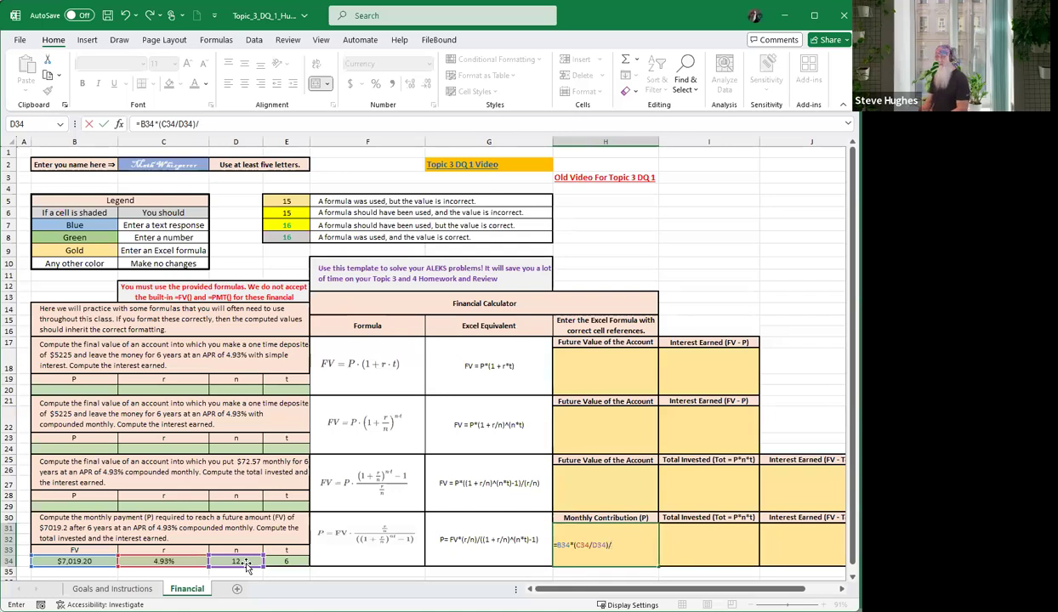
{"action": "type", "text": "("}
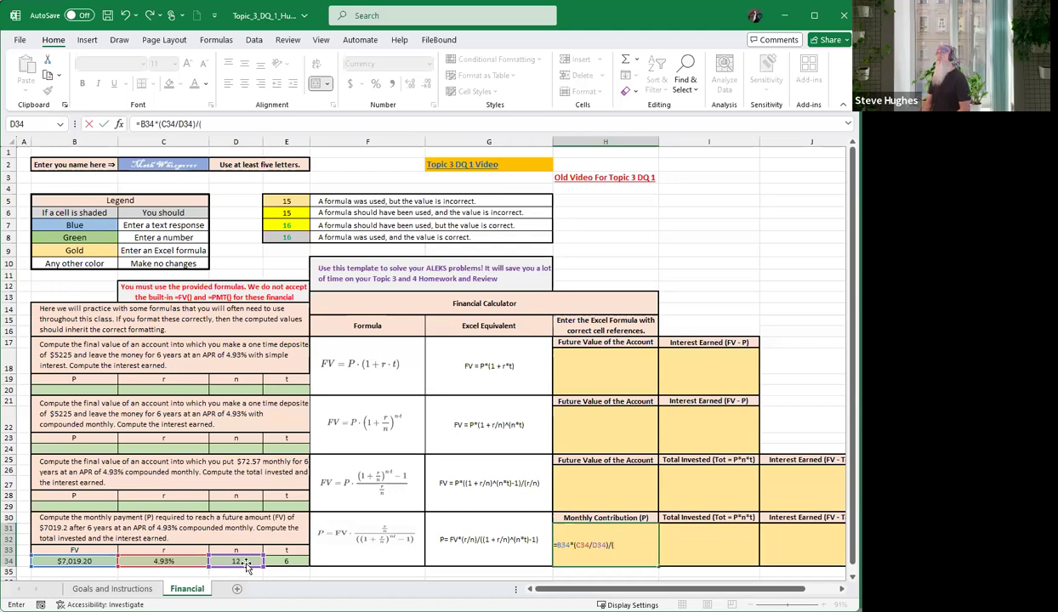
{"action": "type", "text": "(1"}
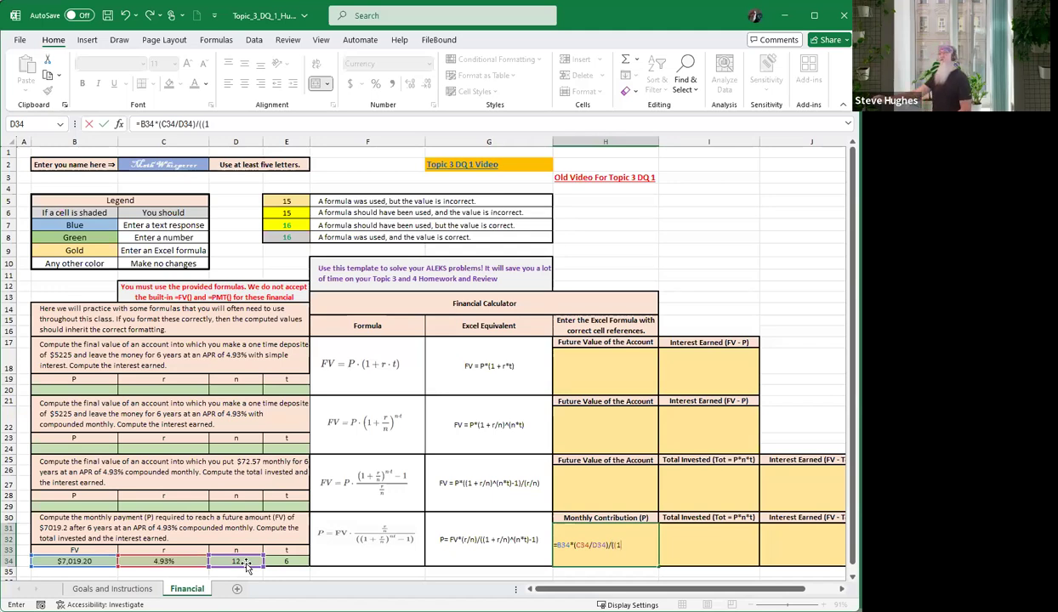
{"action": "type", "text": "+"}
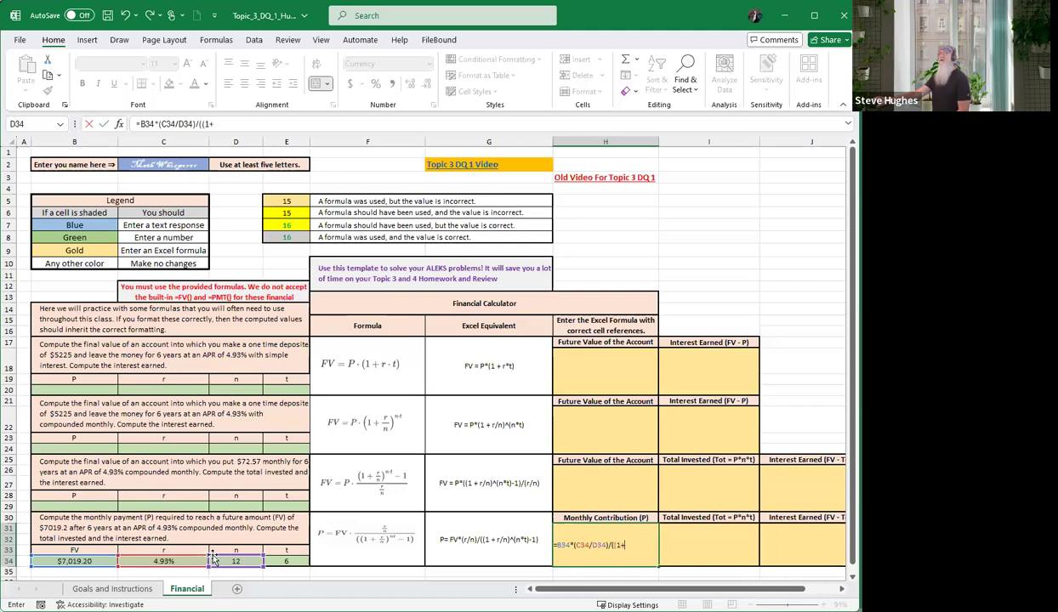
{"action": "left_click", "coordinate": [160, 560]}
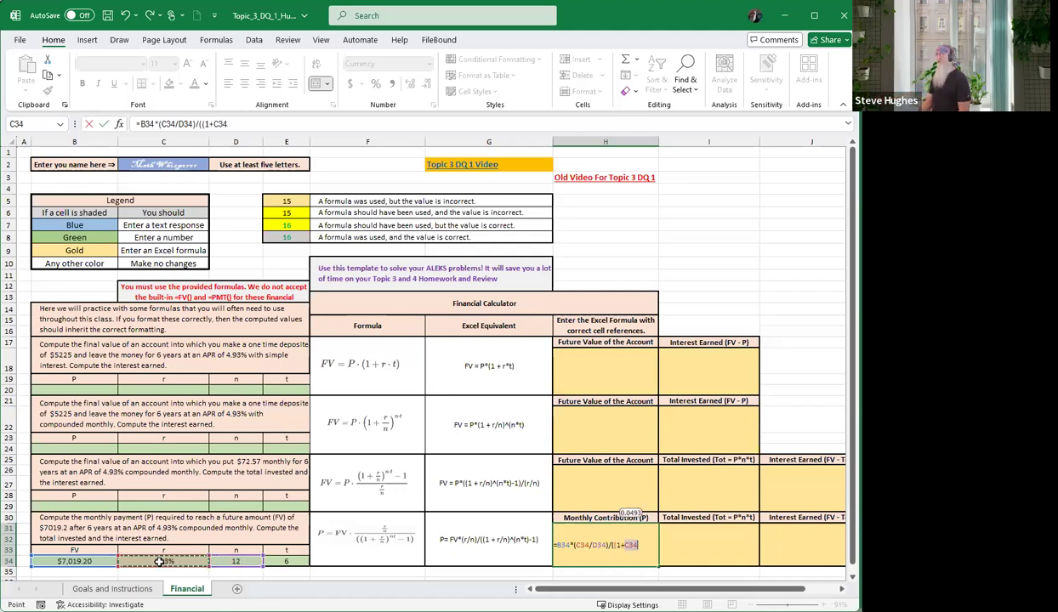
{"action": "type", "text": "/"}
{"action": "left_click", "coordinate": [238, 561]}
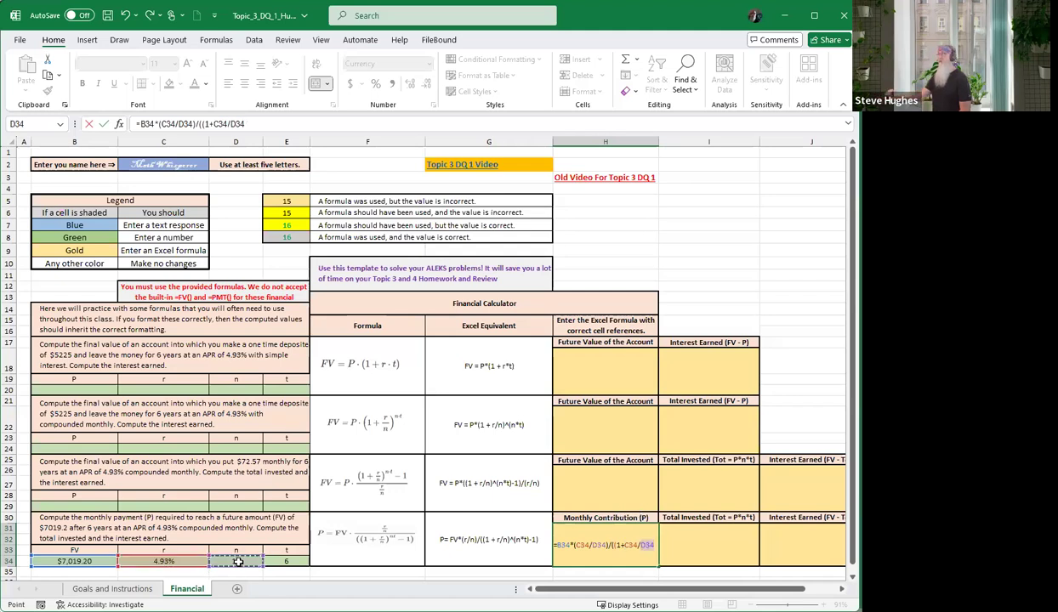
{"action": "type", "text": ")"}
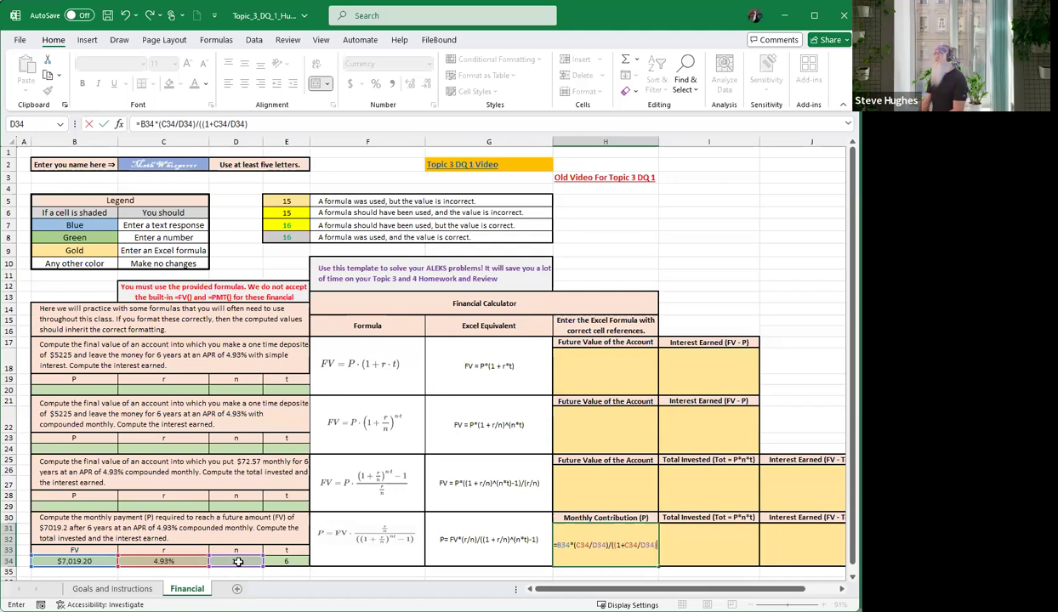
Finish it with the exponent ^(D34*E34)-1 so H31 shows $83.98
{"action": "type", "text": "^("}
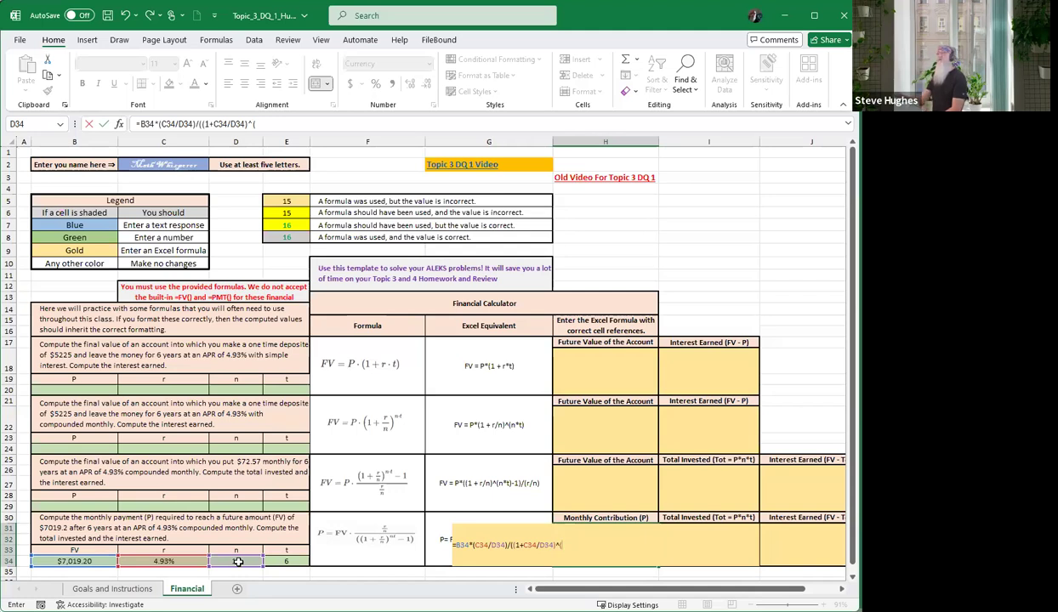
{"action": "left_click", "coordinate": [239, 561]}
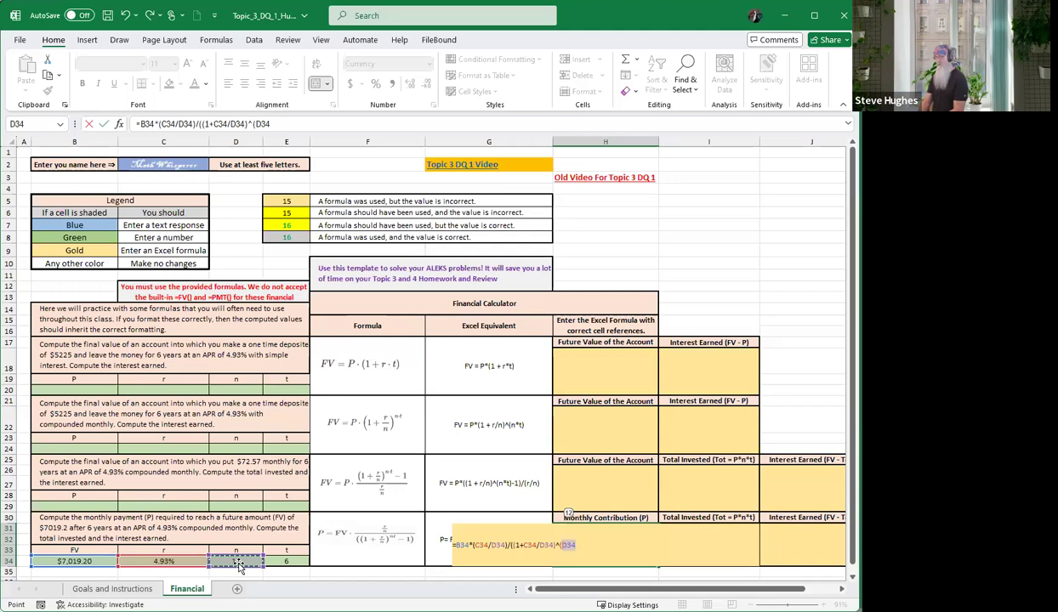
{"action": "type", "text": "*"}
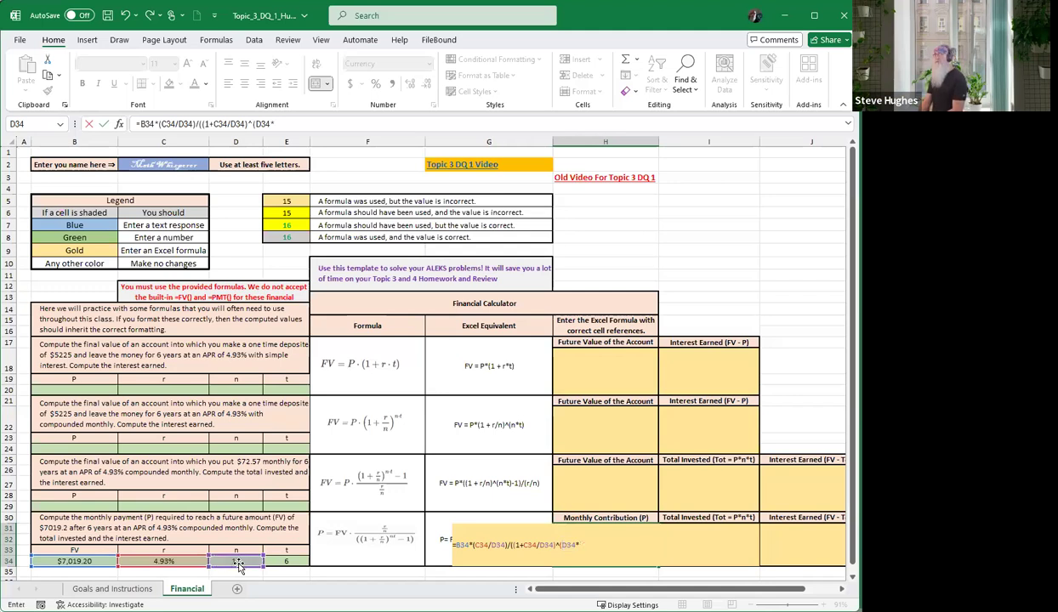
{"action": "type", "text": "t"}
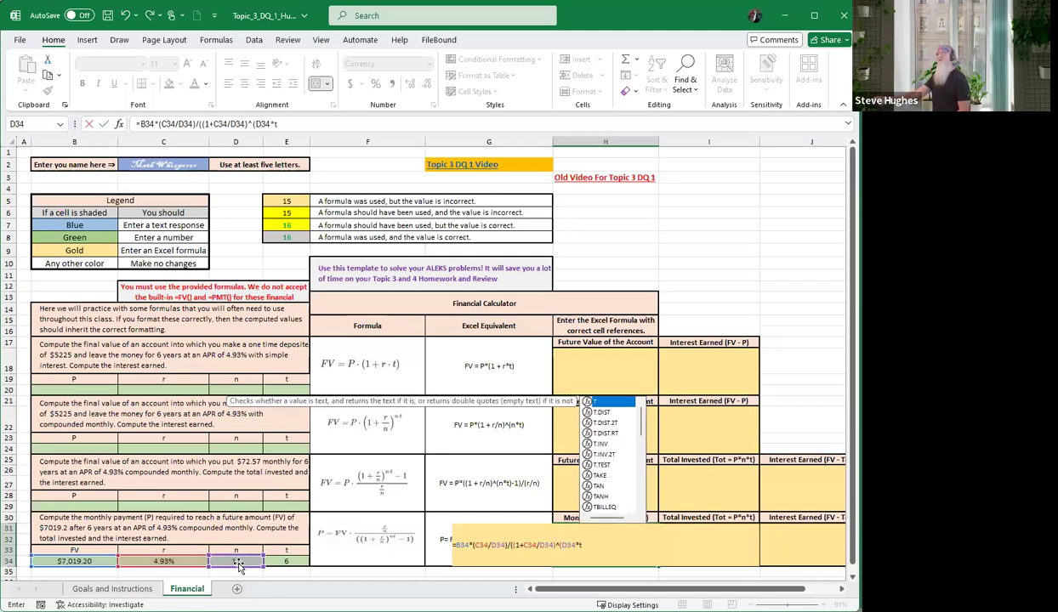
{"action": "key", "text": "BackSpace"}
{"action": "left_click", "coordinate": [282, 559]}
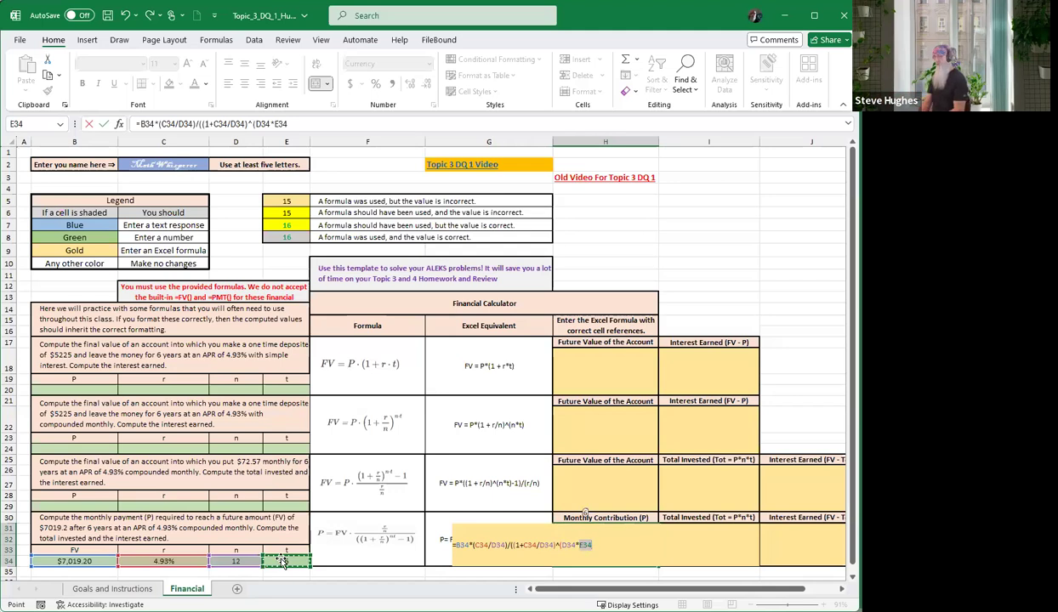
{"action": "type", "text": ")"}
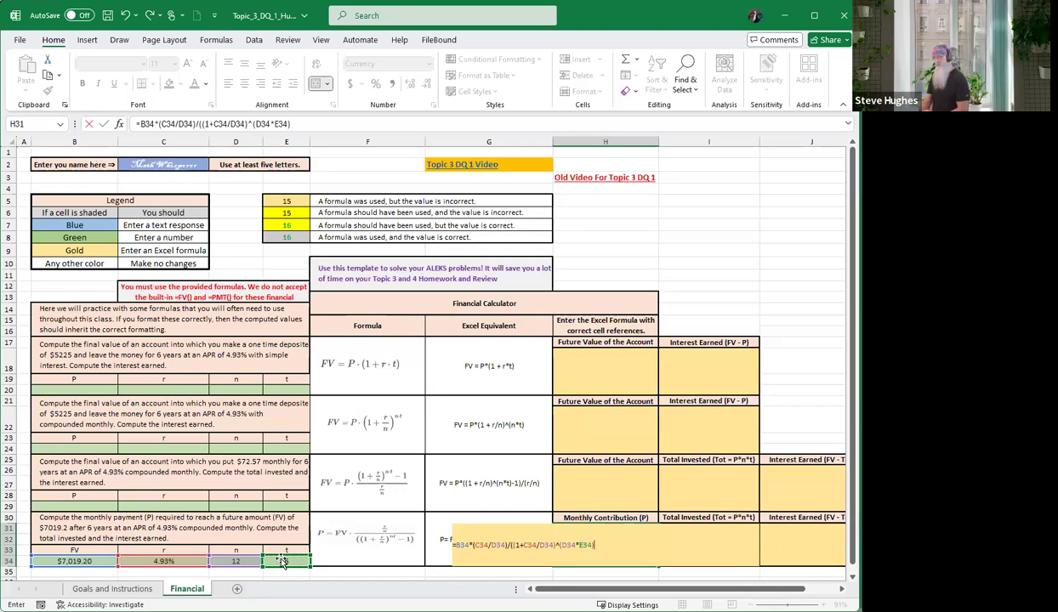
{"action": "type", "text": "-"}
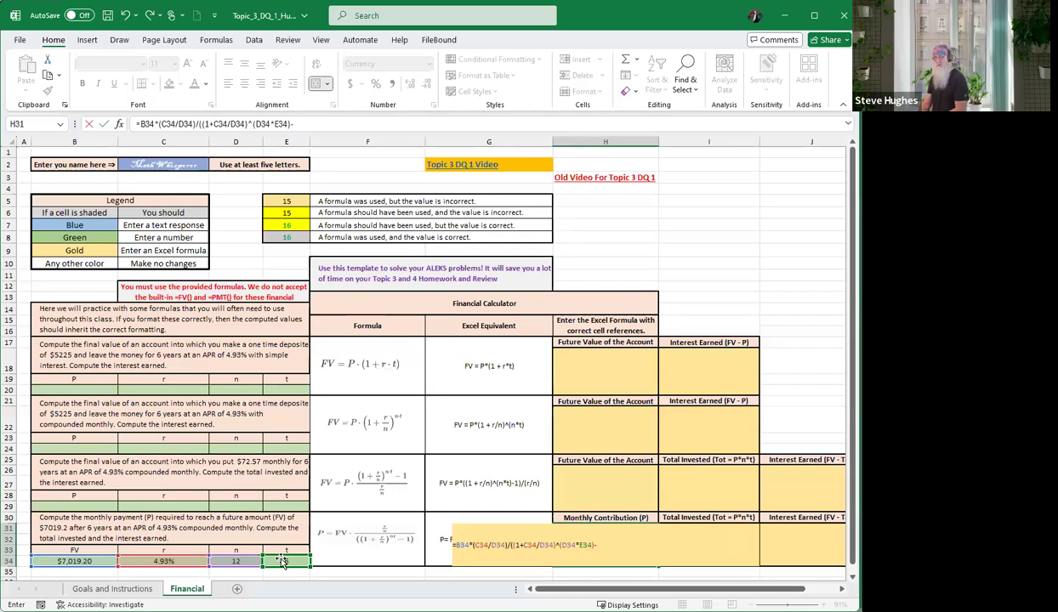
{"action": "type", "text": "1"}
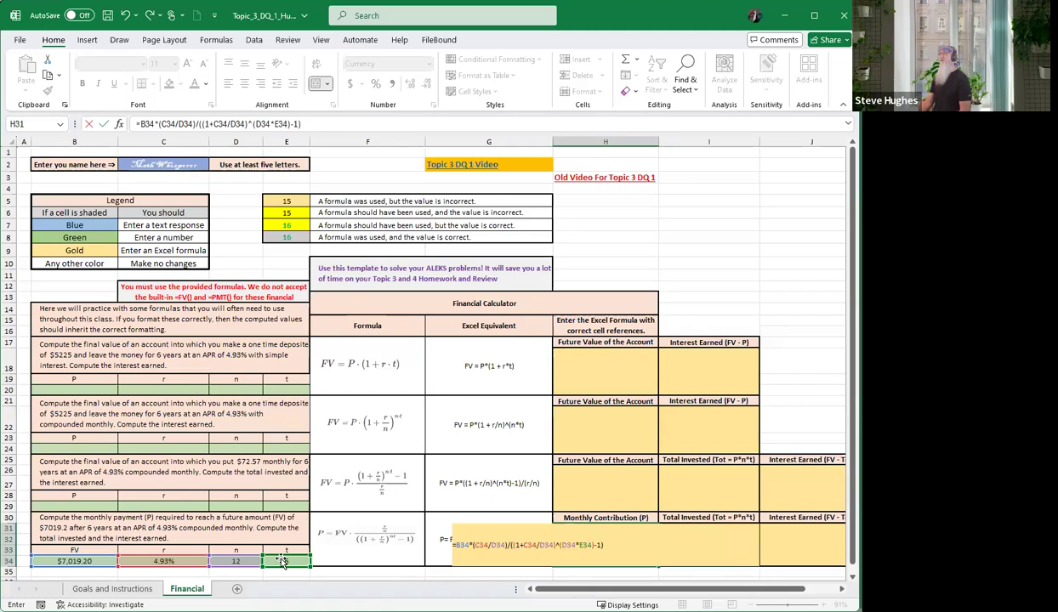
{"action": "key", "text": "Return"}
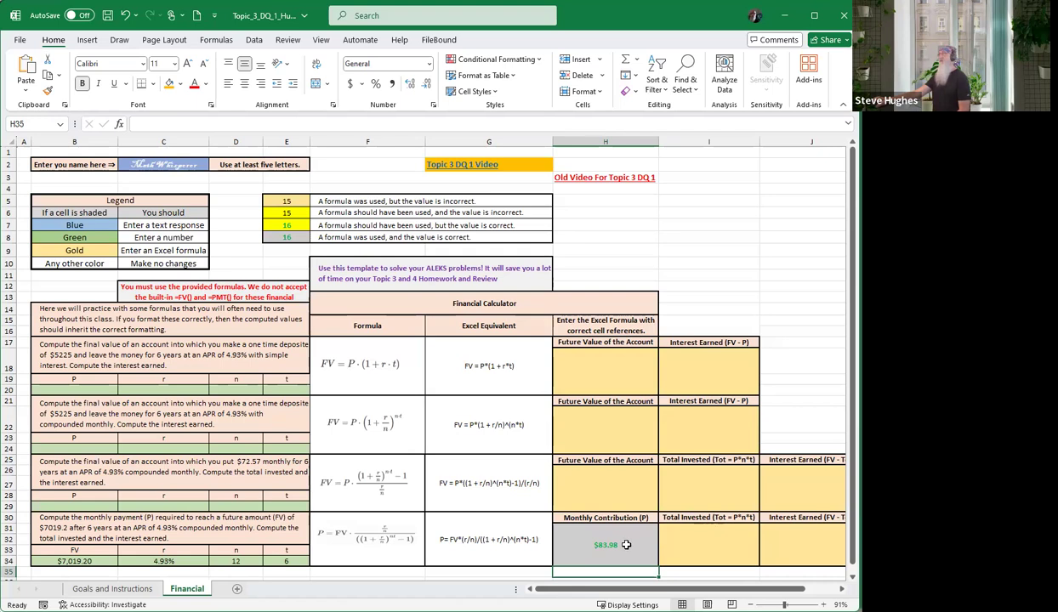
Enter =H31*D34*E34 in I31, giving a total invested of $6,046.47
{"action": "left_click", "coordinate": [712, 540]}
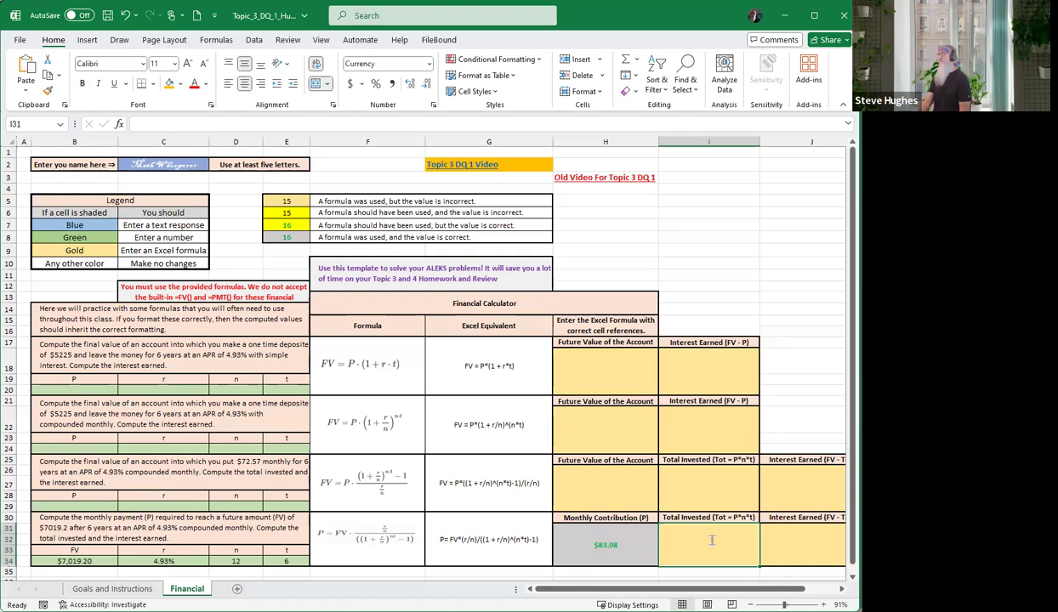
{"action": "type", "text": "="}
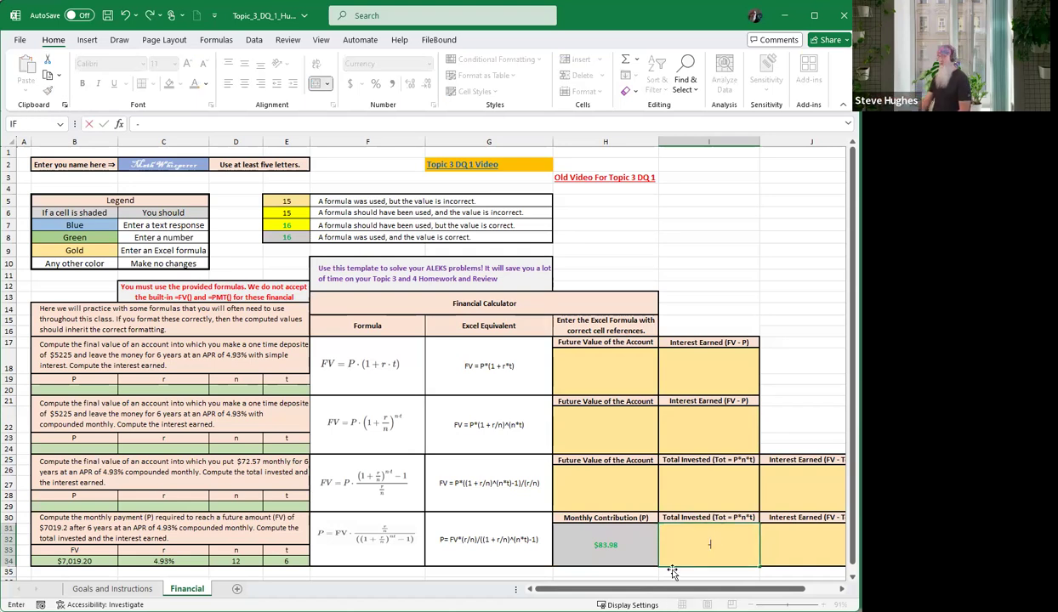
{"action": "key", "text": "BackSpace"}
{"action": "type", "text": "="}
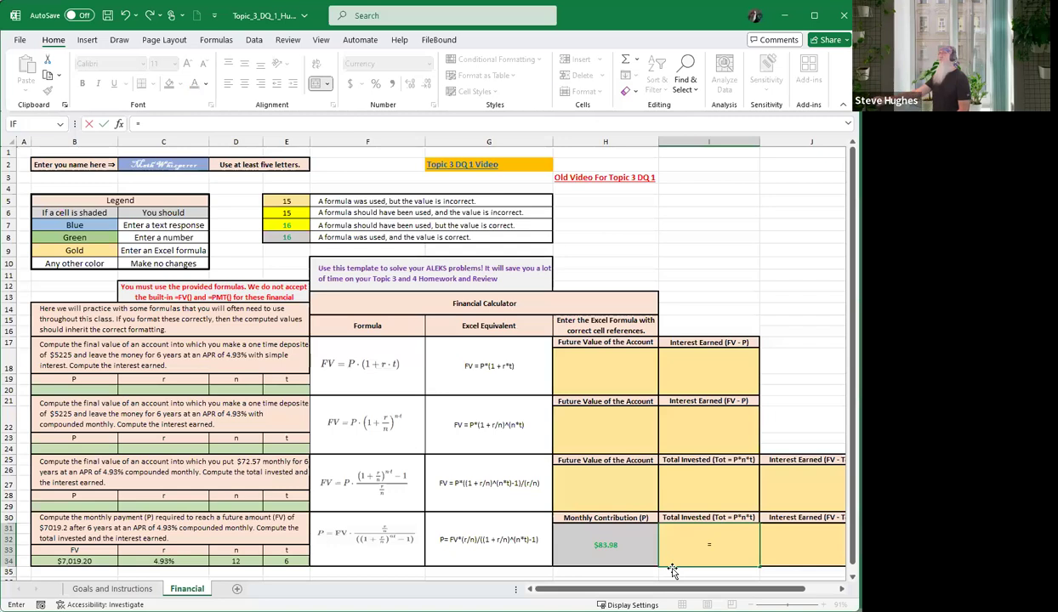
{"action": "left_click", "coordinate": [597, 542]}
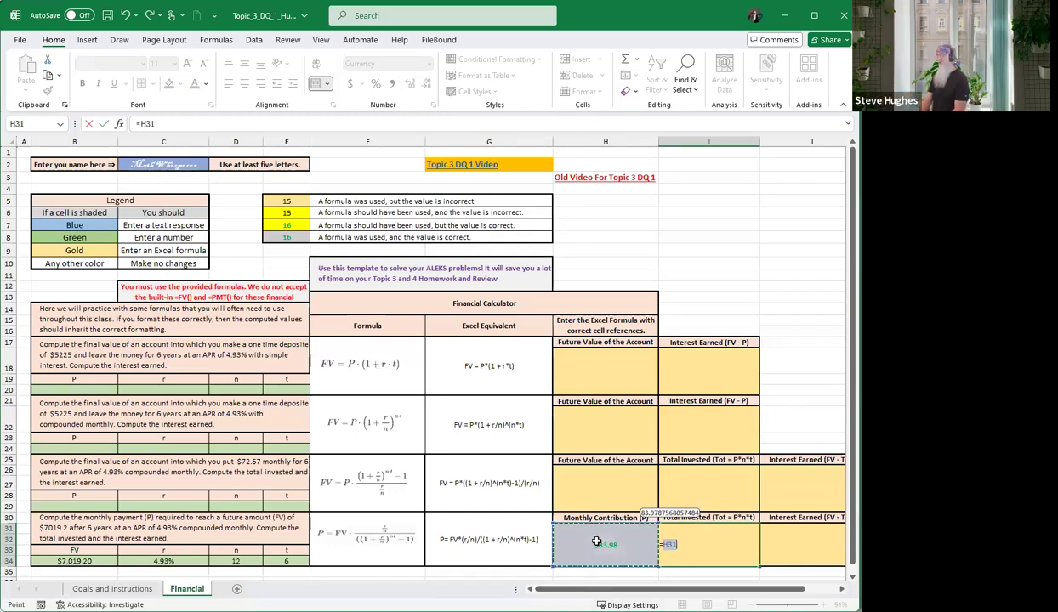
{"action": "type", "text": "*"}
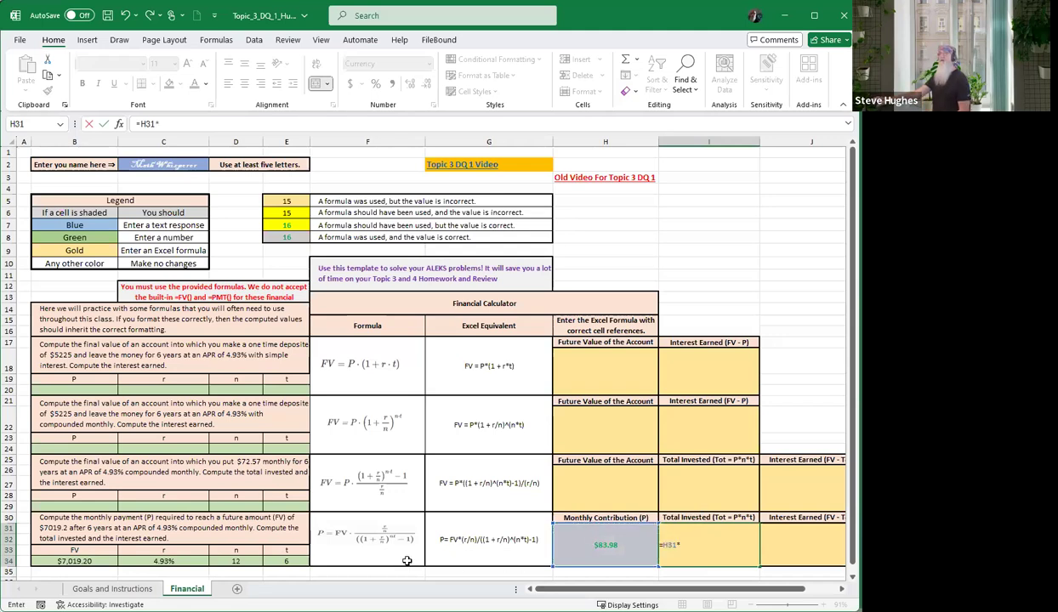
{"action": "left_click", "coordinate": [239, 560]}
{"action": "type", "text": "*"}
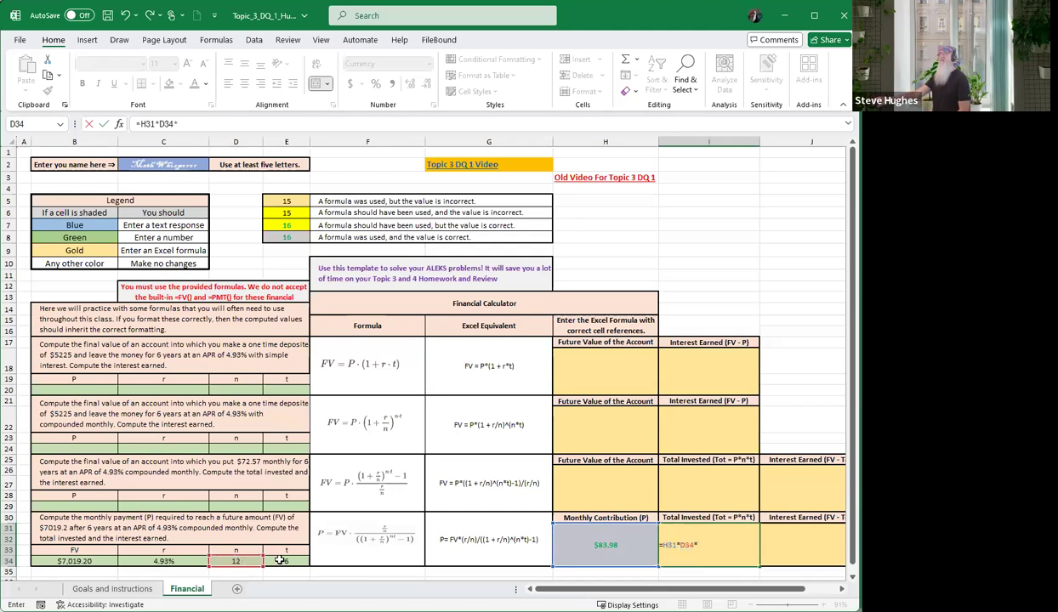
{"action": "left_click", "coordinate": [280, 561]}
{"action": "left_click", "coordinate": [281, 560]}
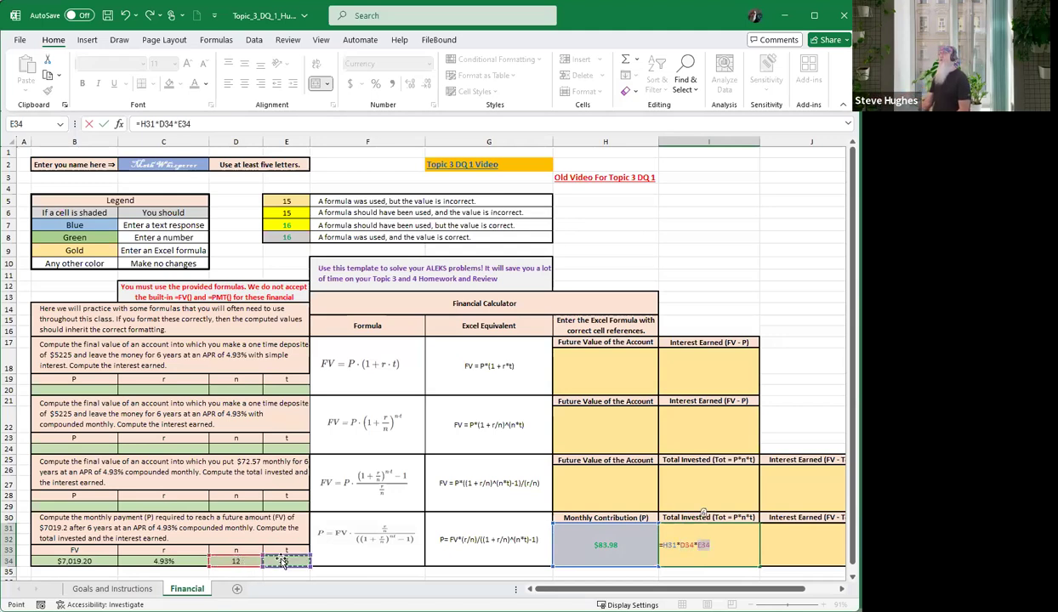
{"action": "key", "text": "Return"}
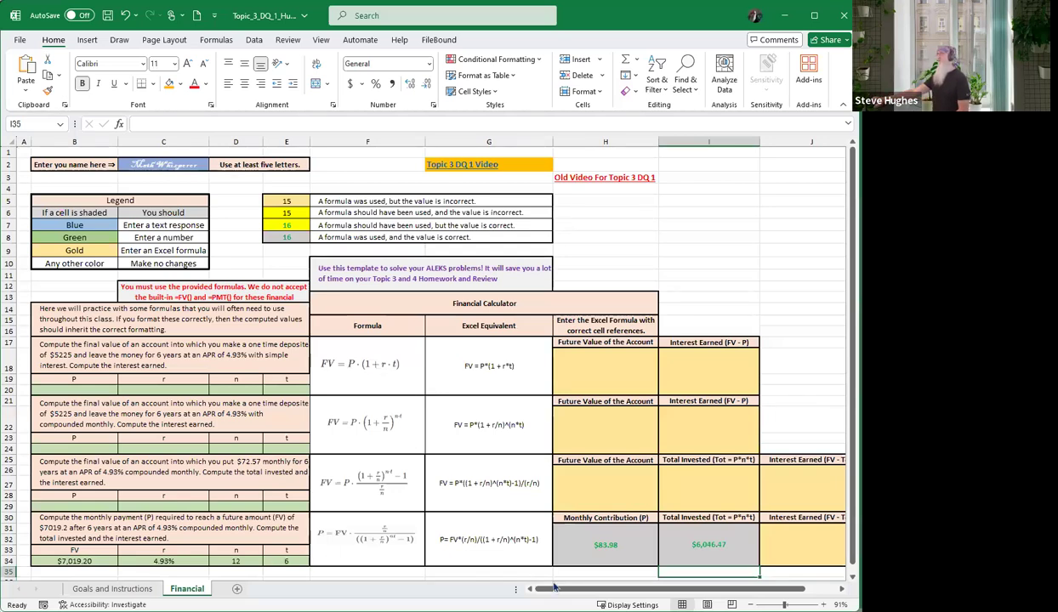
Enter =B34-I31 in J31 so interest earned shows $972.73
{"action": "left_click", "coordinate": [790, 548]}
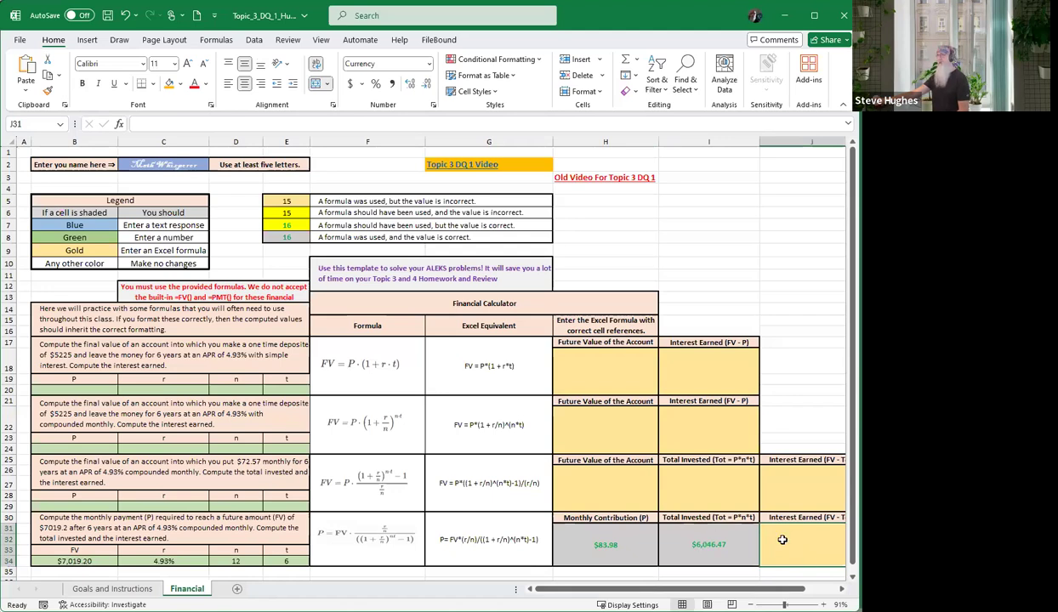
{"action": "type", "text": "="}
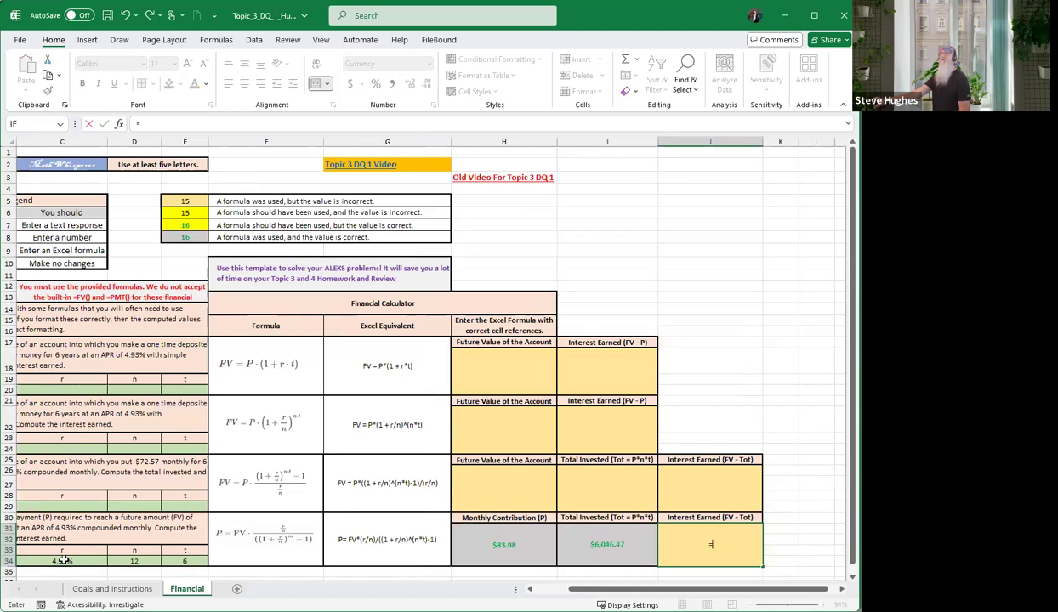
{"action": "scroll", "coordinate": [61, 561], "scroll_direction": "left", "scroll_amount": 2}
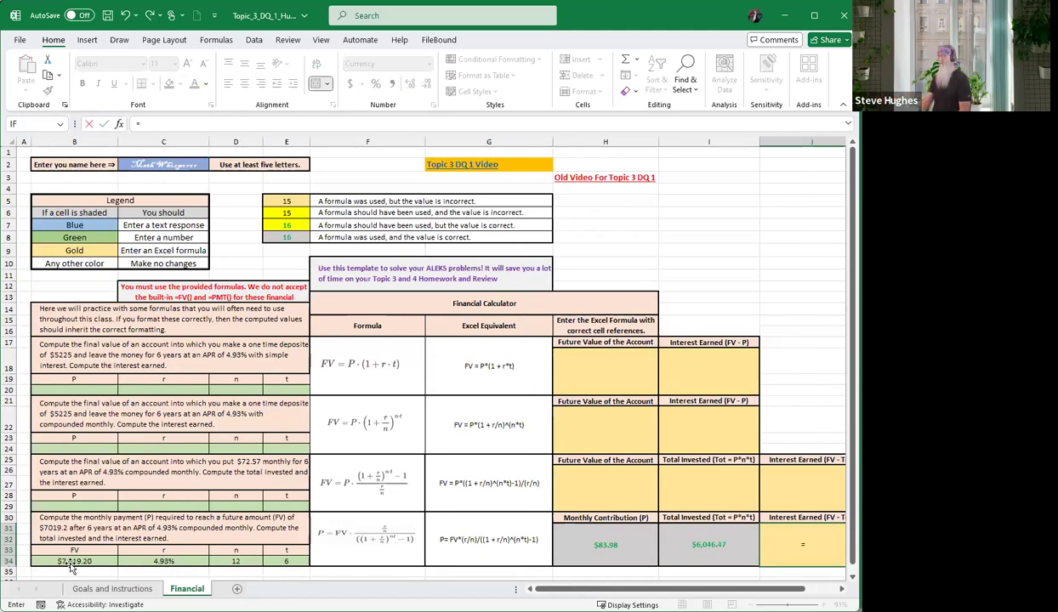
{"action": "left_click", "coordinate": [71, 565]}
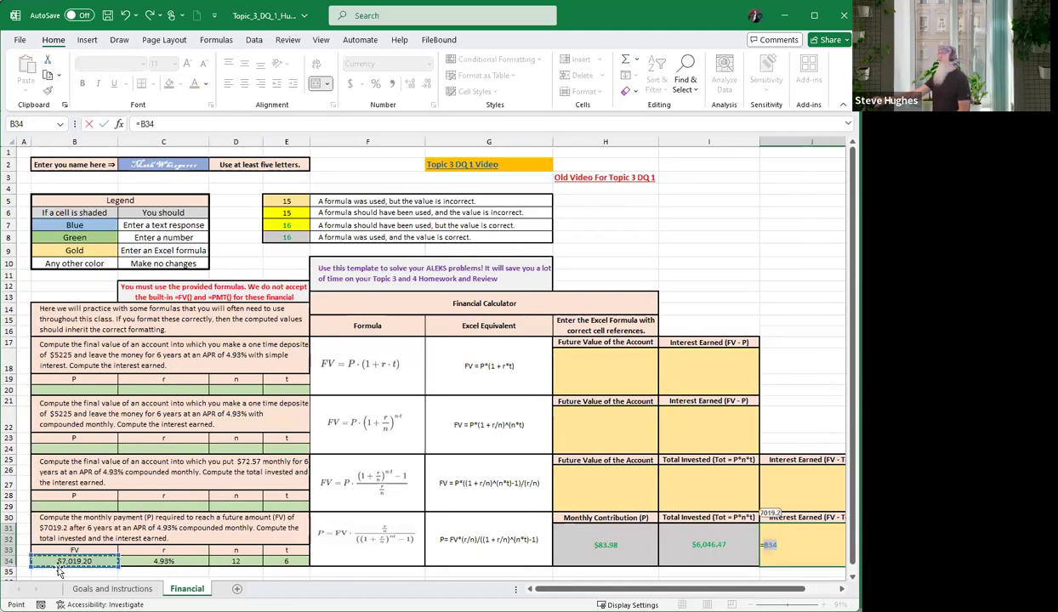
{"action": "type", "text": "-"}
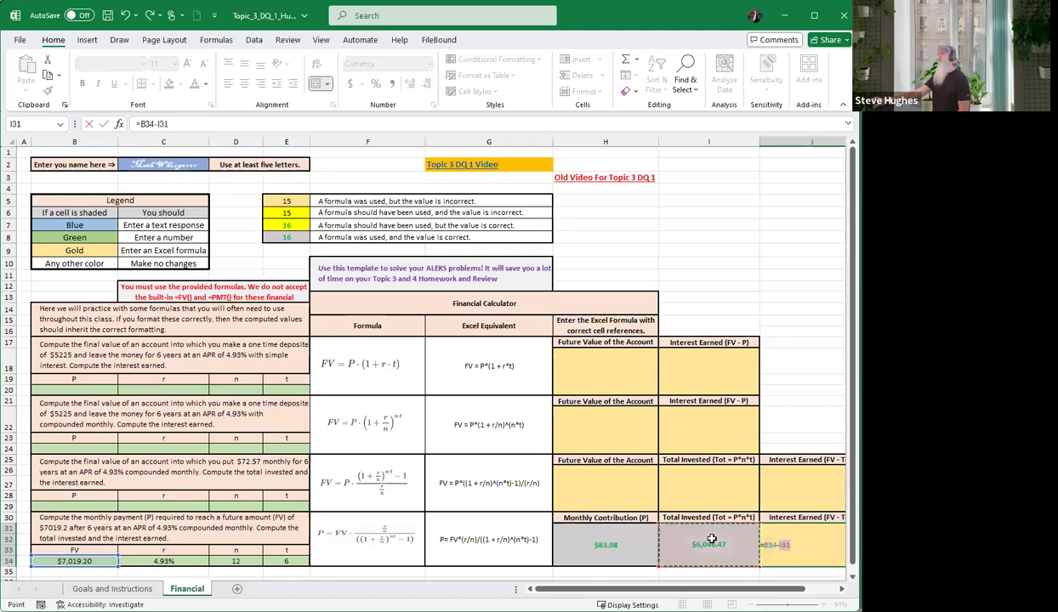
{"action": "left_click", "coordinate": [711, 539]}
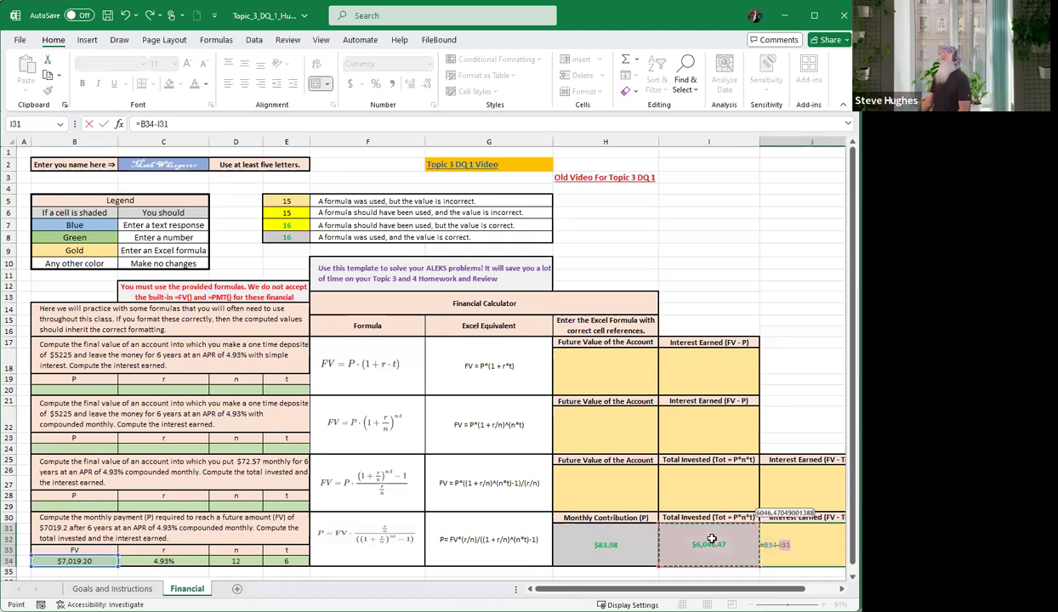
{"action": "key", "text": "Return"}
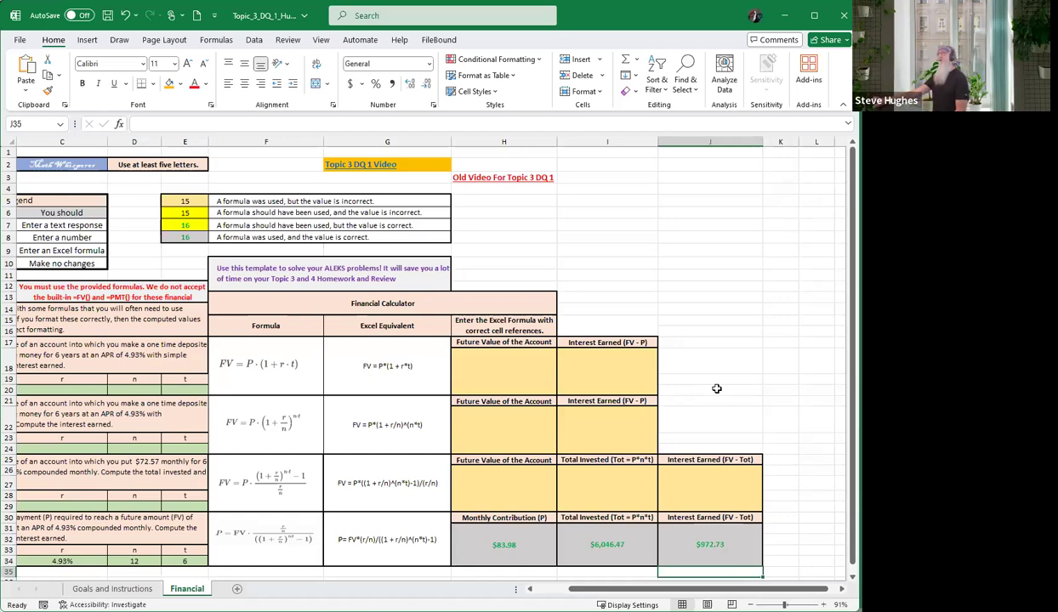
{"action": "scroll", "coordinate": [528, 418], "scroll_direction": "down", "scroll_amount": 2}
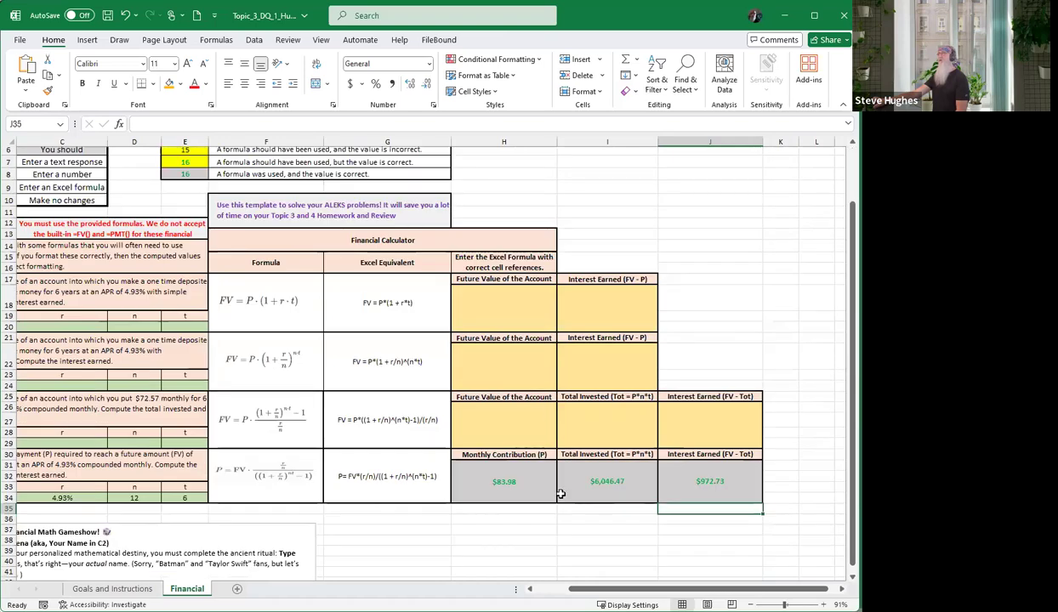
{"action": "left_click_drag", "start_coordinate": [571, 588], "coordinate": [531, 588]}
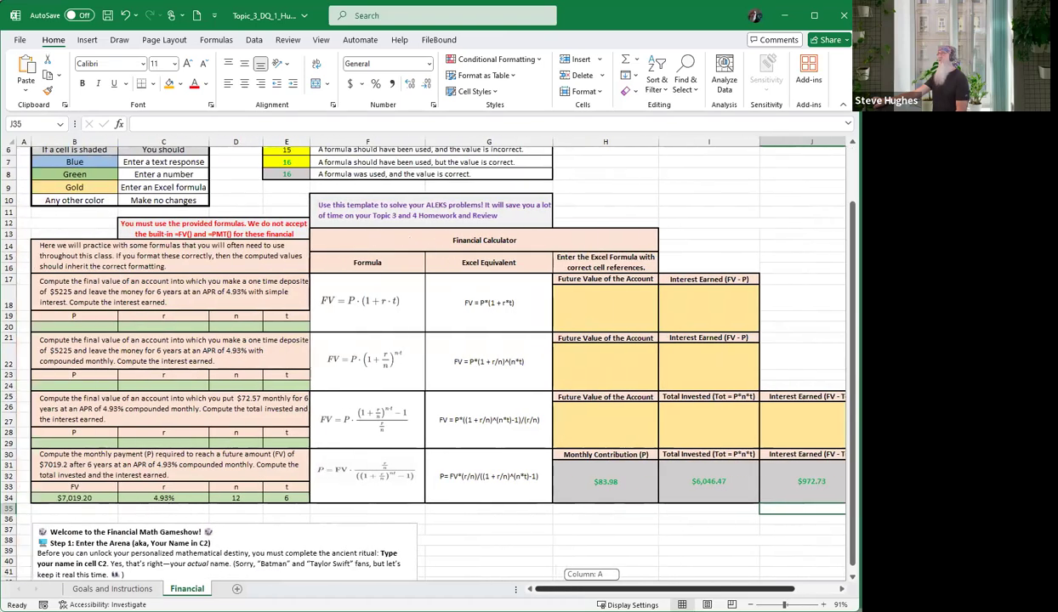
{"action": "scroll", "coordinate": [499, 393], "scroll_direction": "up", "scroll_amount": 2}
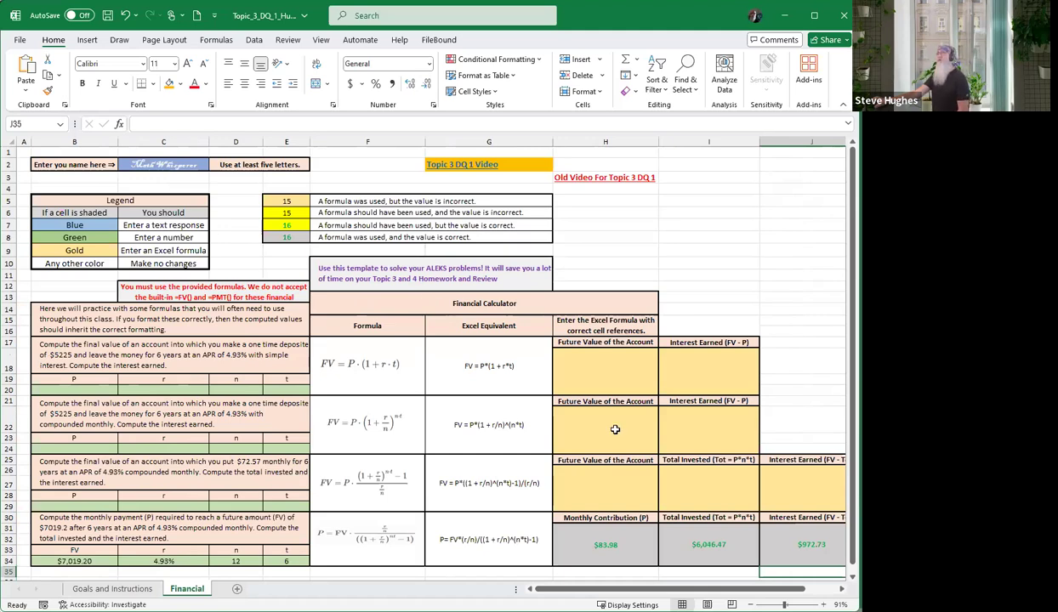
{"action": "scroll", "coordinate": [606, 425], "scroll_direction": "down", "scroll_amount": 2}
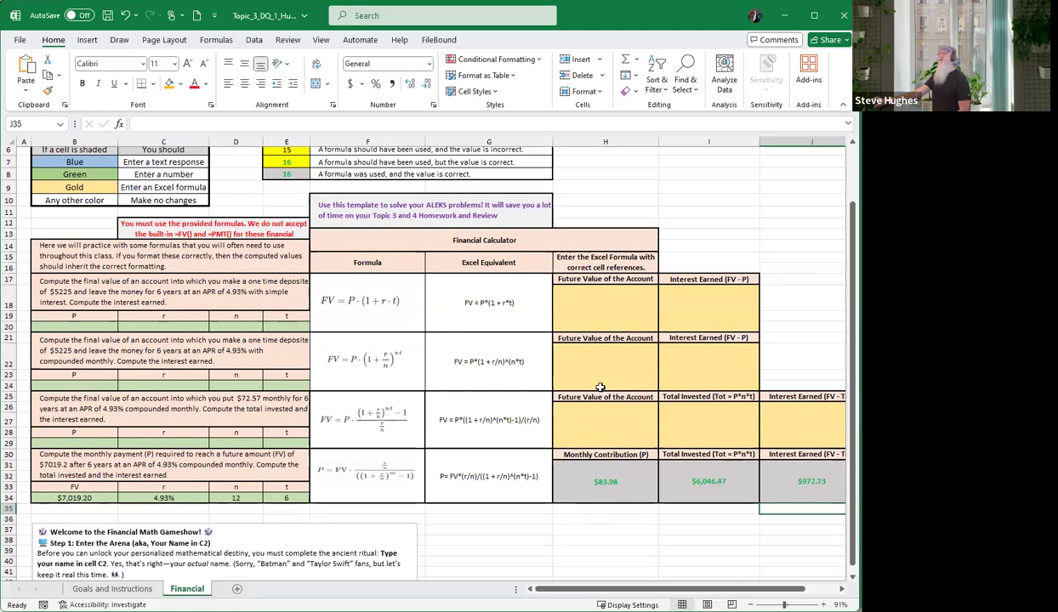
{"action": "left_click", "coordinate": [583, 361]}
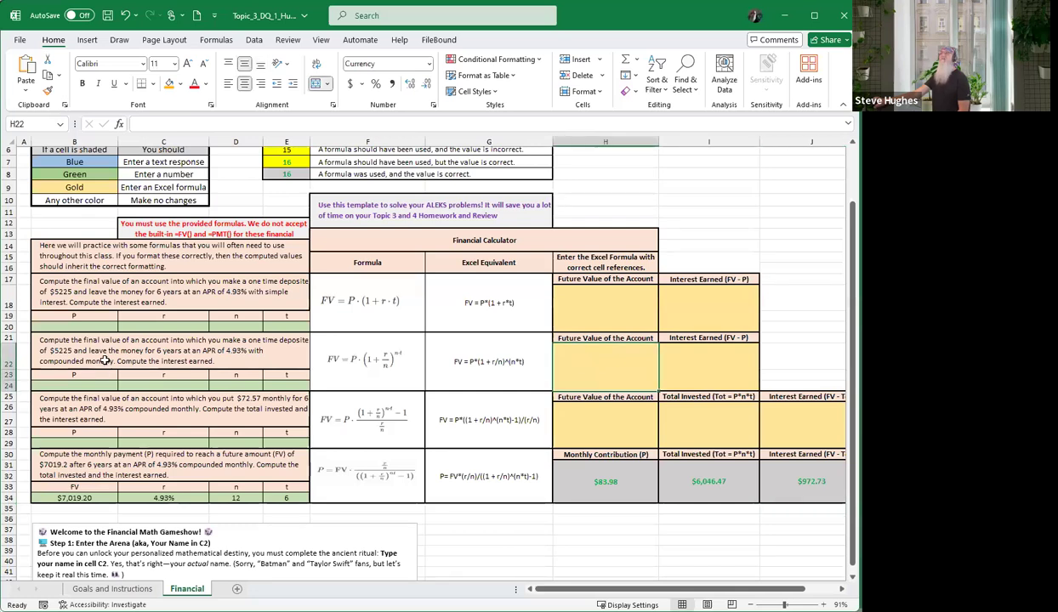
{"action": "left_click", "coordinate": [584, 306]}
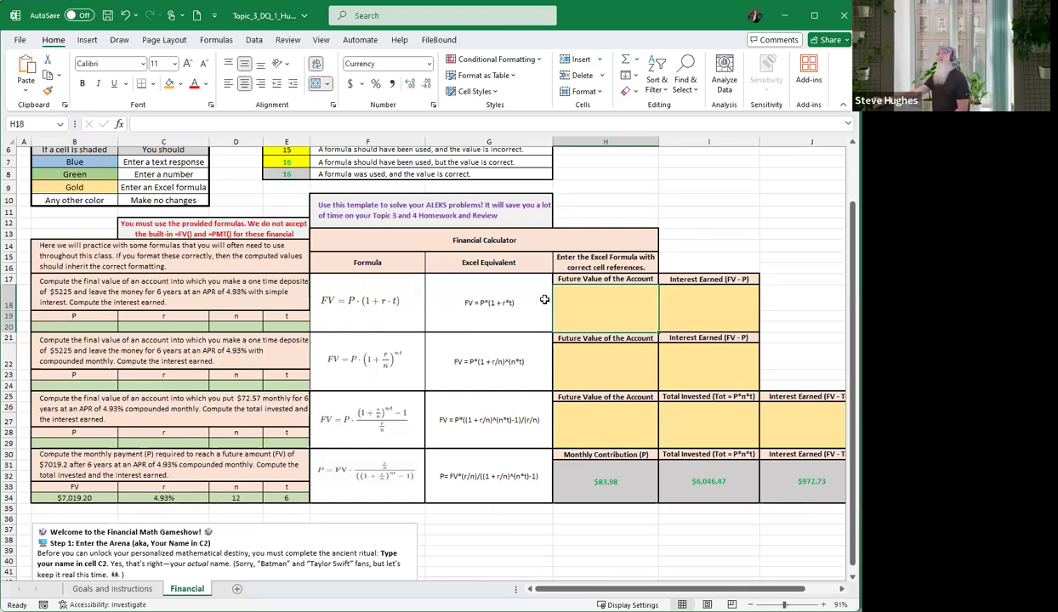
{"action": "scroll", "coordinate": [527, 293], "scroll_direction": "down", "scroll_amount": 4}
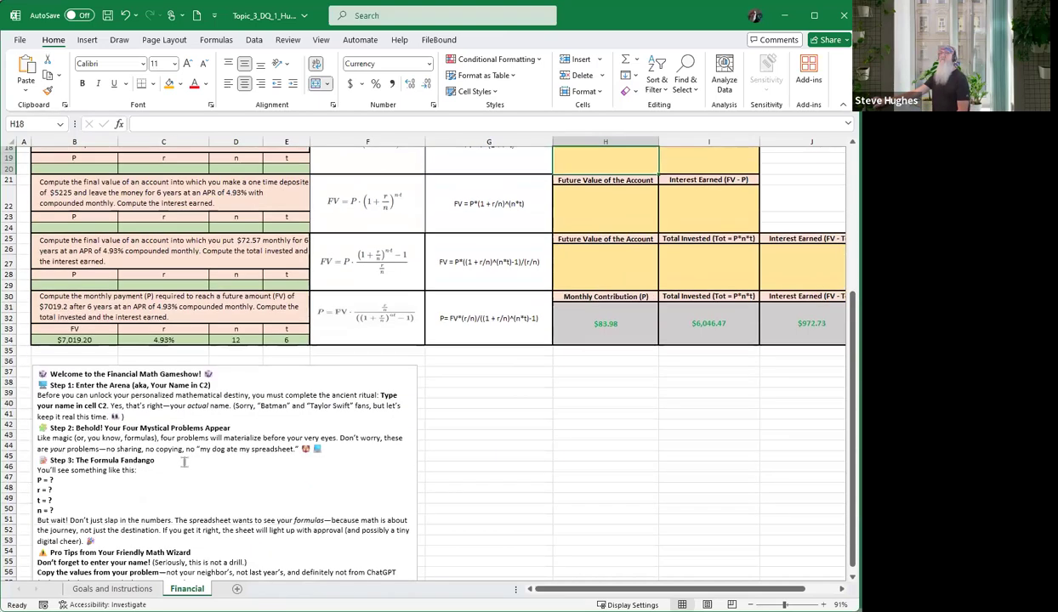
{"action": "scroll", "coordinate": [170, 455], "scroll_direction": "down", "scroll_amount": 3}
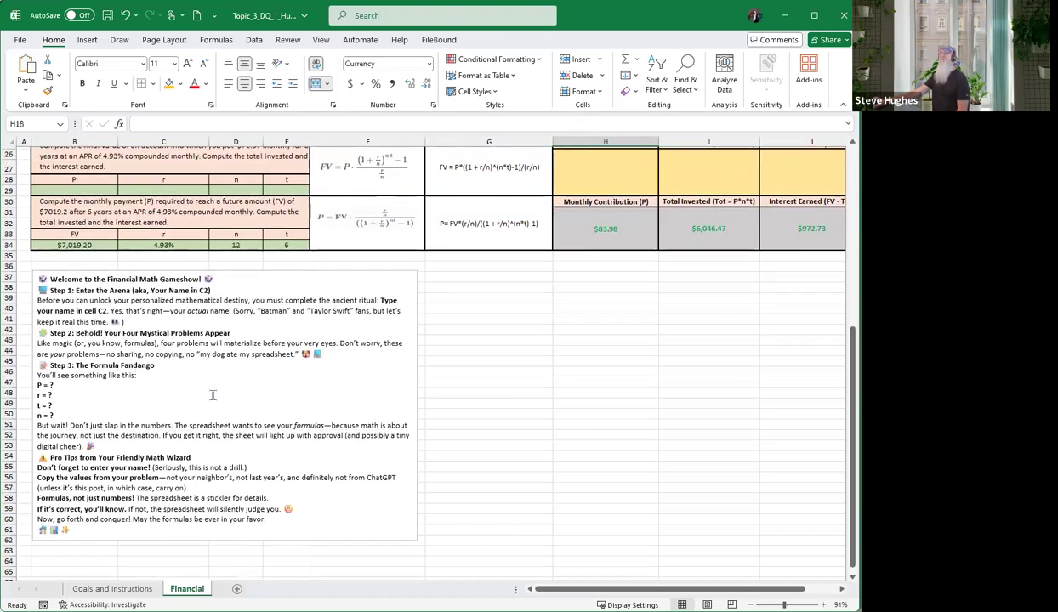
{"action": "scroll", "coordinate": [214, 378], "scroll_direction": "up", "scroll_amount": 3}
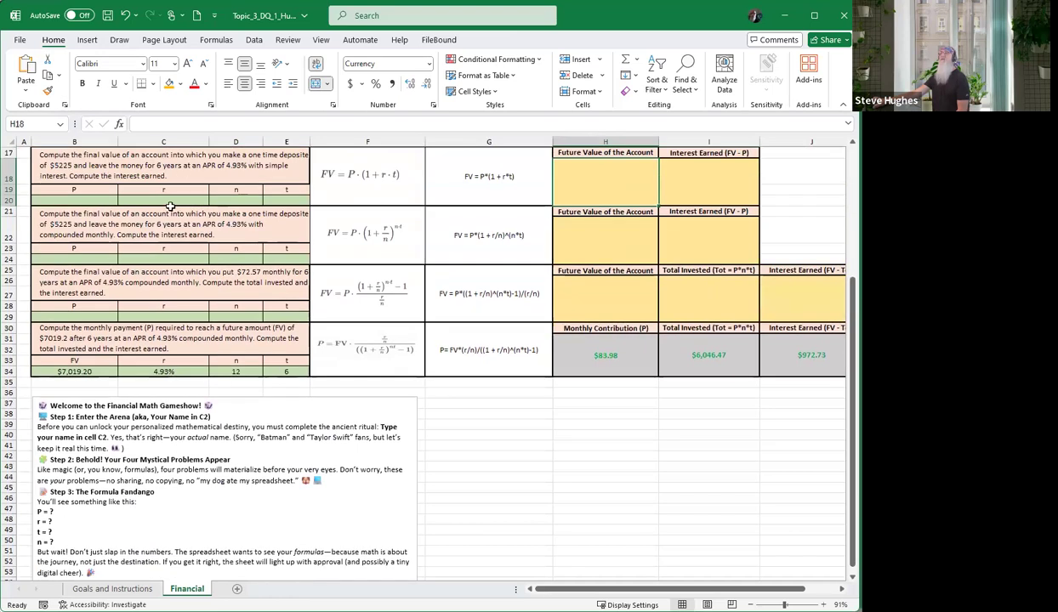
{"action": "scroll", "coordinate": [189, 332], "scroll_direction": "up", "scroll_amount": 2}
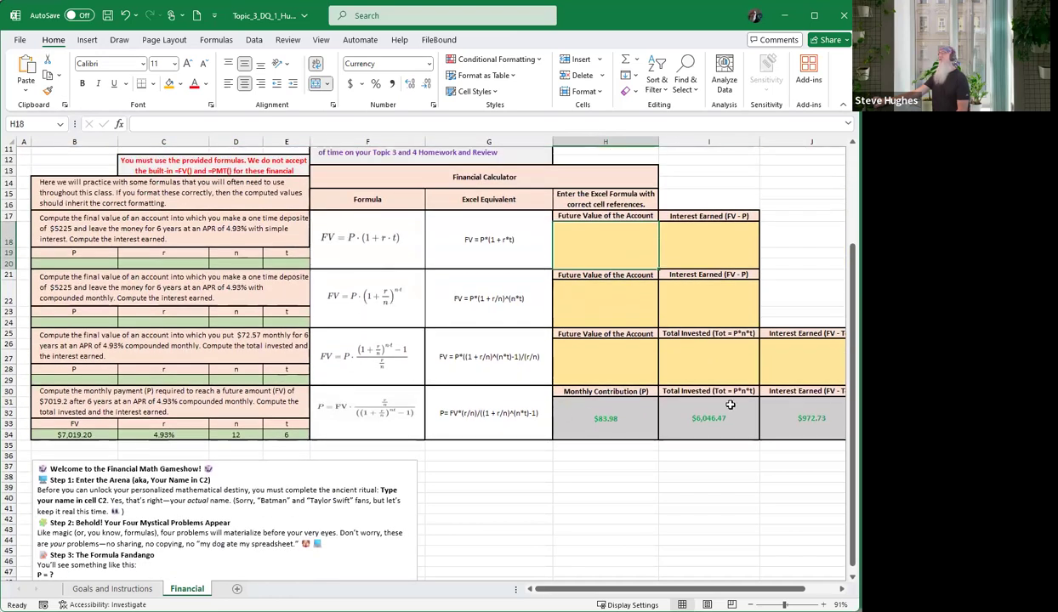